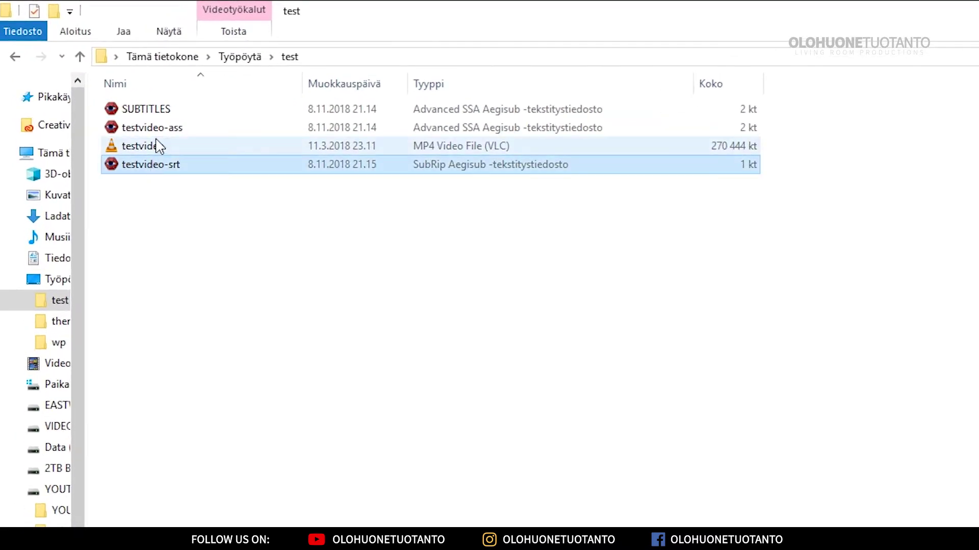
{"action": "left_click", "coordinate": [160, 130]}
{"action": "left_click", "coordinate": [158, 170]}
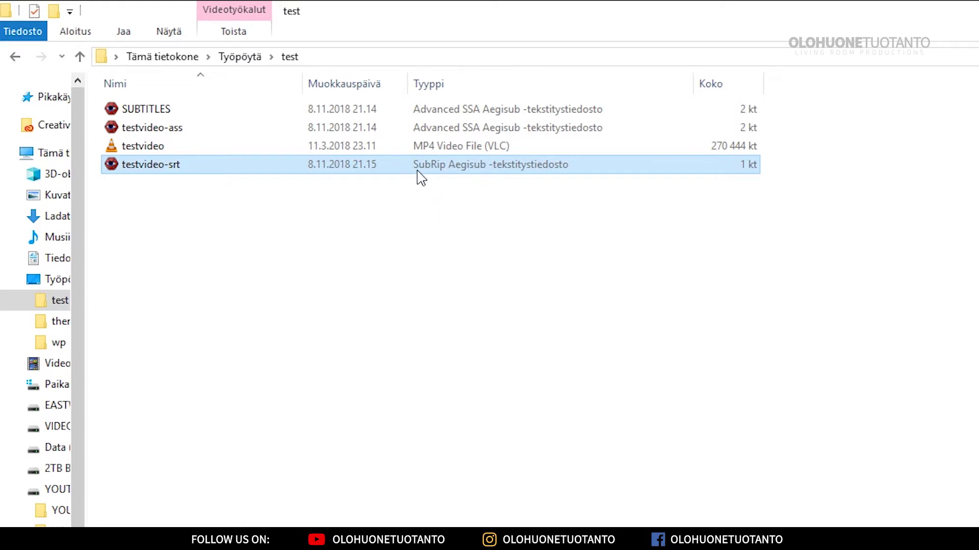
{"action": "left_click", "coordinate": [168, 132]}
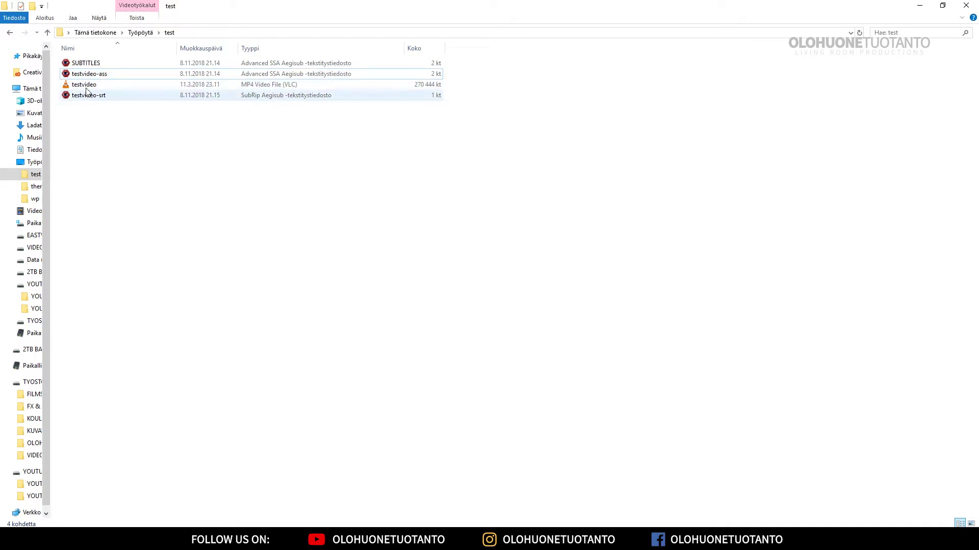
- Play the testvideo MP4 in VLC and switch its subtitles to Track 2
{"action": "double_click", "coordinate": [86, 85]}
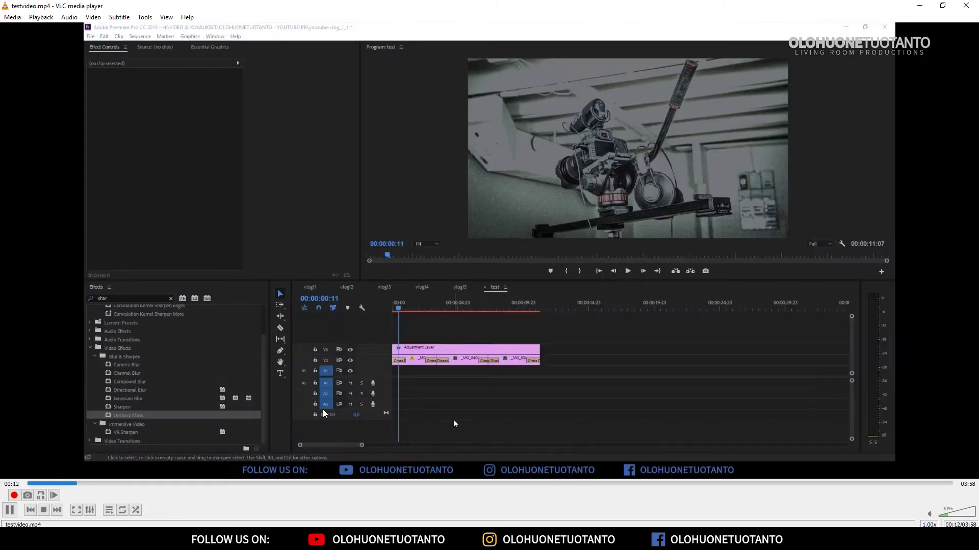
{"action": "right_click", "coordinate": [331, 279]}
{"action": "mouse_move", "coordinate": [372, 369]}
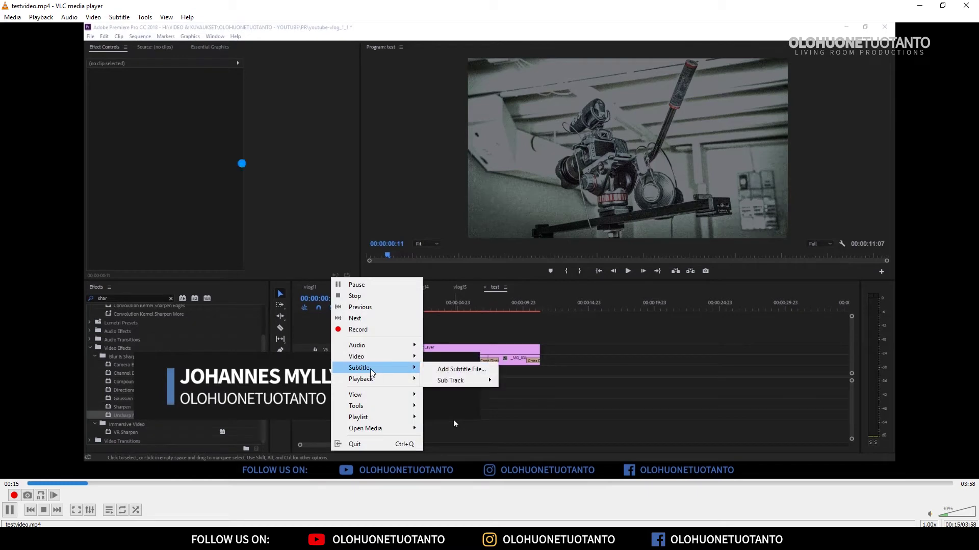
{"action": "mouse_move", "coordinate": [474, 380]}
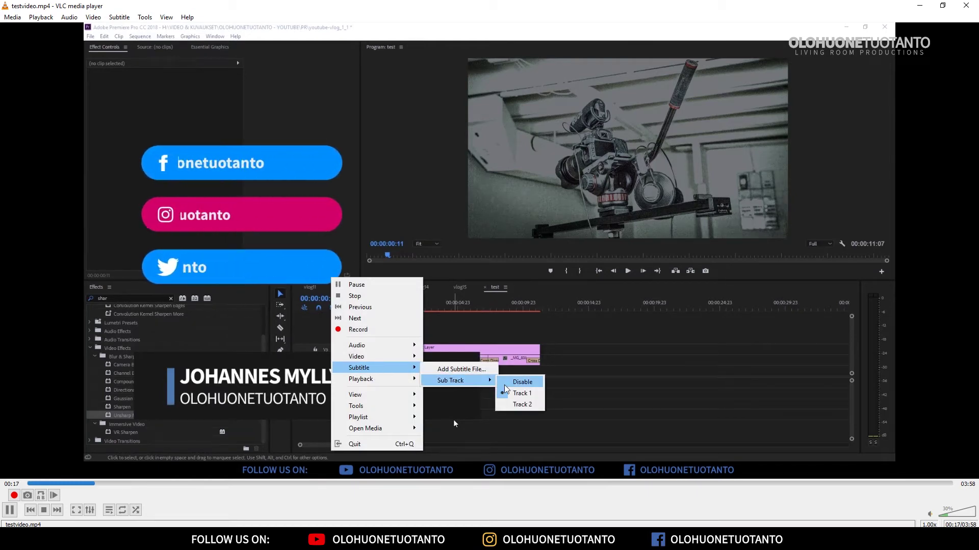
{"action": "left_click", "coordinate": [523, 405]}
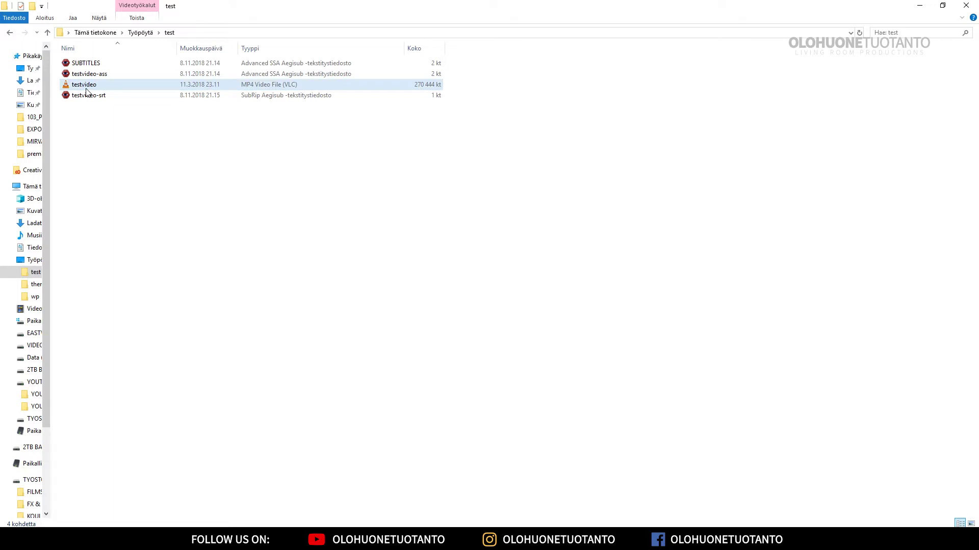
{"action": "left_click_drag", "start_coordinate": [105, 122], "coordinate": [83, 78]}
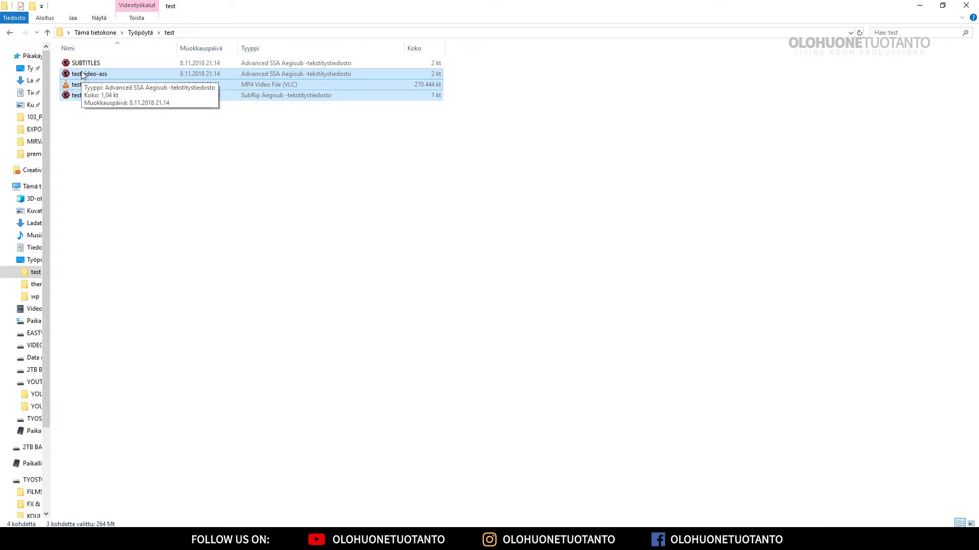
{"action": "left_click", "coordinate": [100, 261]}
- Launch VLC media player on its own and place its unmaximized window so the test folder's file names stay visible
{"action": "left_click", "coordinate": [76, 539]}
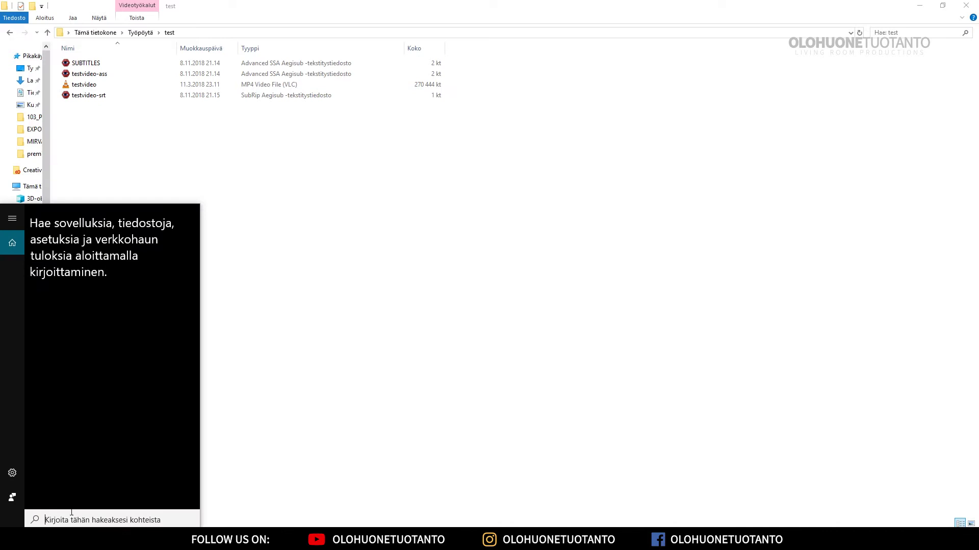
{"action": "type", "text": "vlc"}
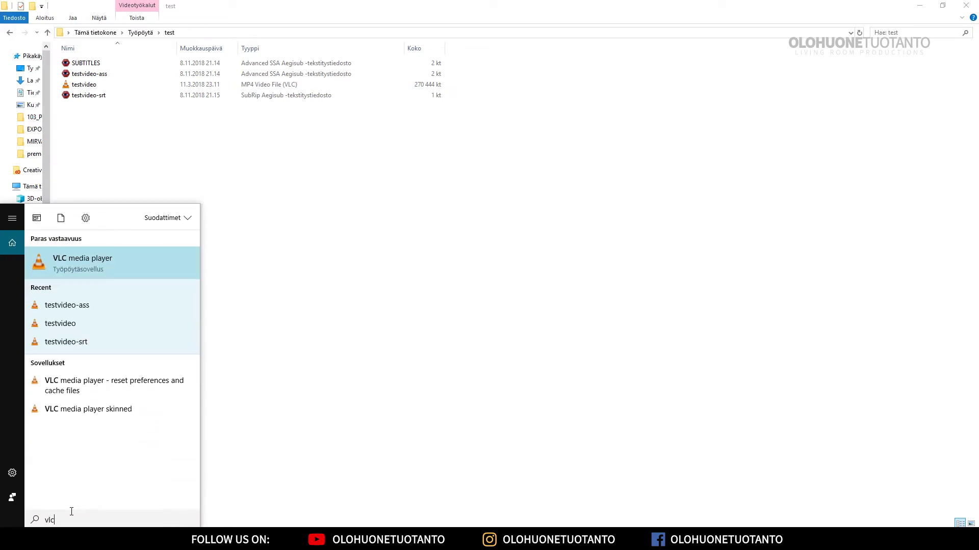
{"action": "key", "text": "Return"}
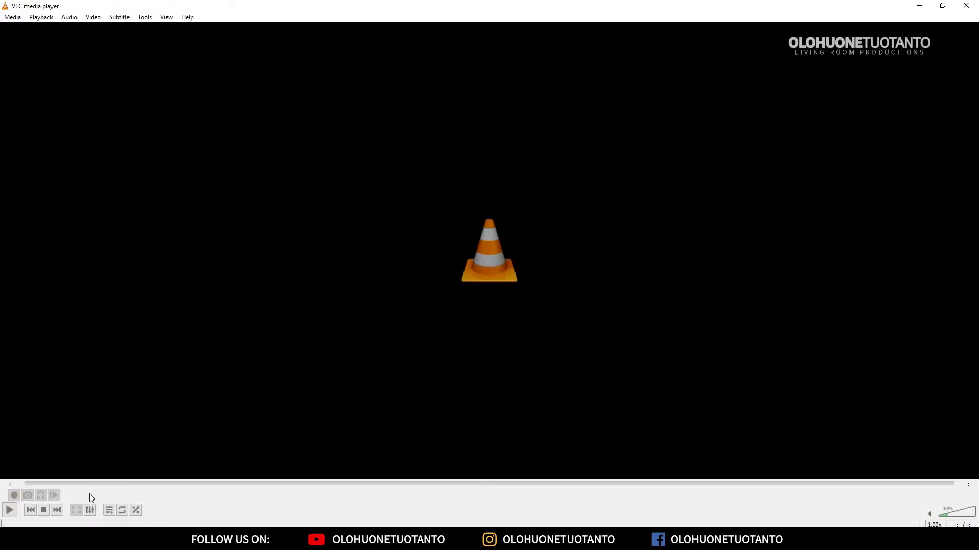
{"action": "double_click", "coordinate": [438, 5]}
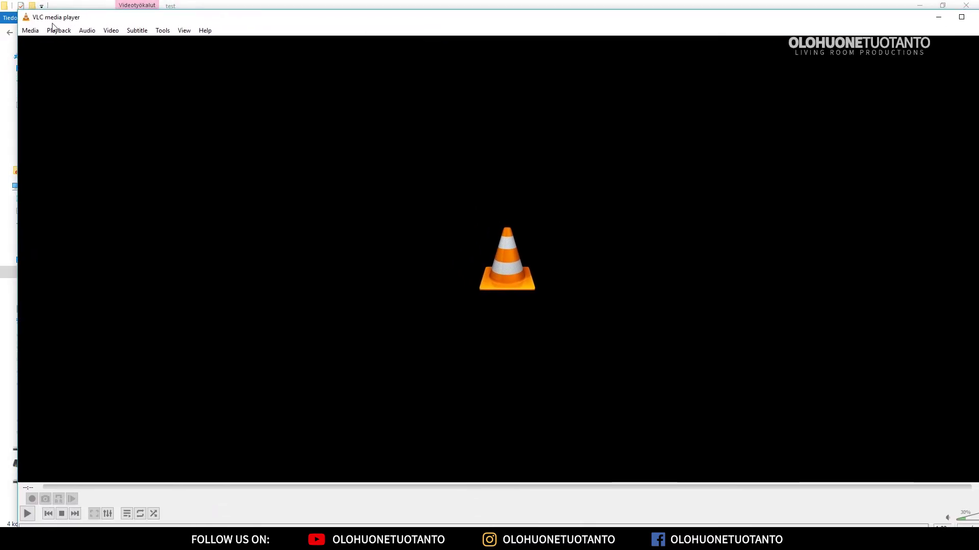
{"action": "left_click_drag", "start_coordinate": [19, 8], "coordinate": [498, 61]}
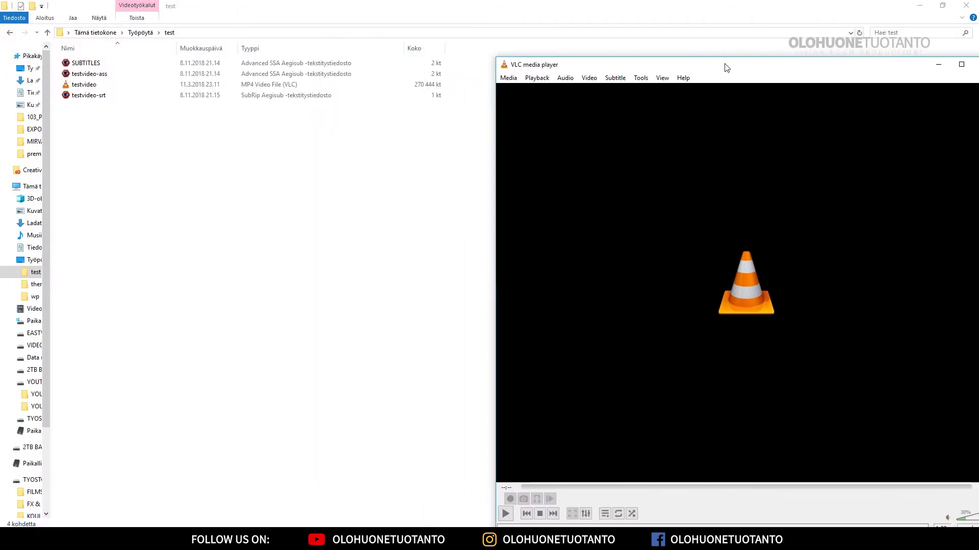
{"action": "left_click_drag", "start_coordinate": [718, 60], "coordinate": [529, 40]}
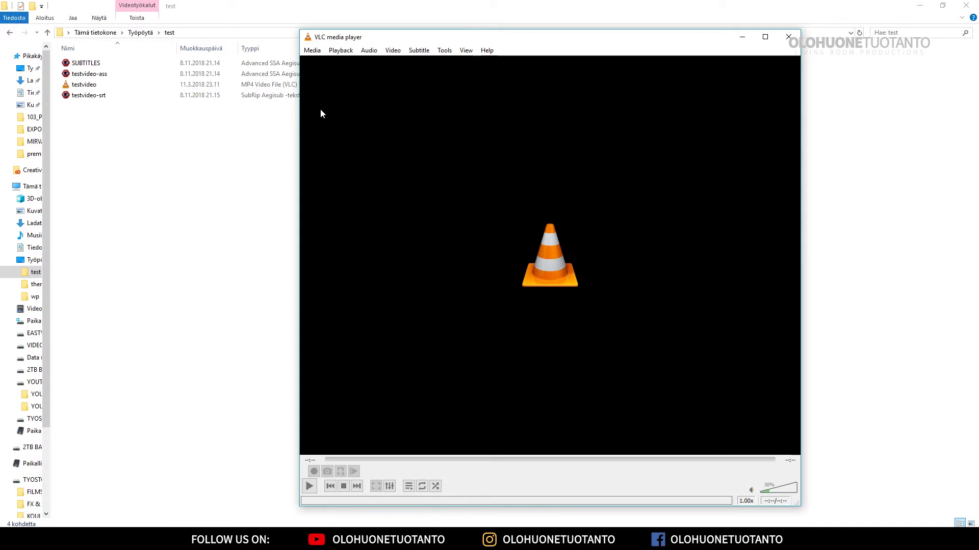
- Set up a new stream with testvideo.mp4 from the test folder as its source and continue to the destination setup
{"action": "left_click", "coordinate": [311, 50]}
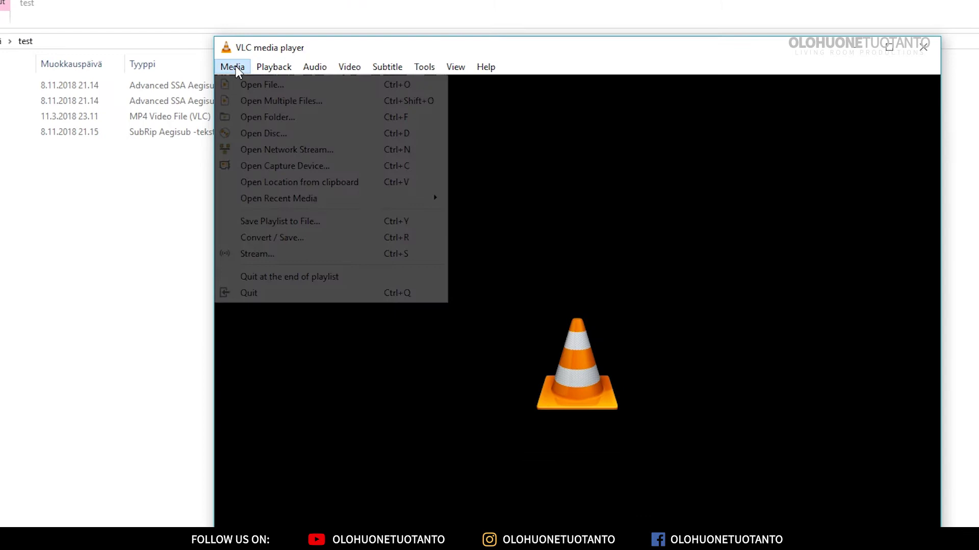
{"action": "left_click", "coordinate": [257, 254]}
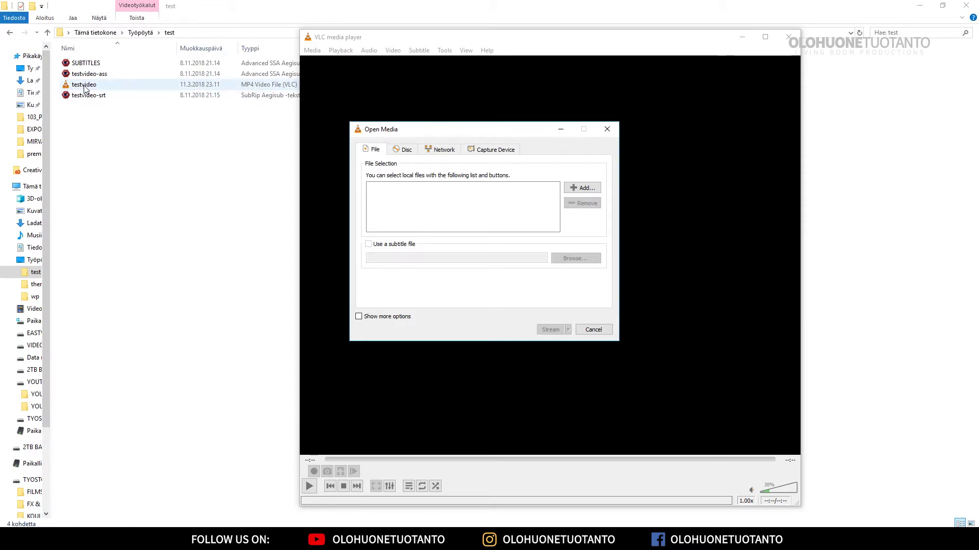
{"action": "left_click", "coordinate": [584, 188]}
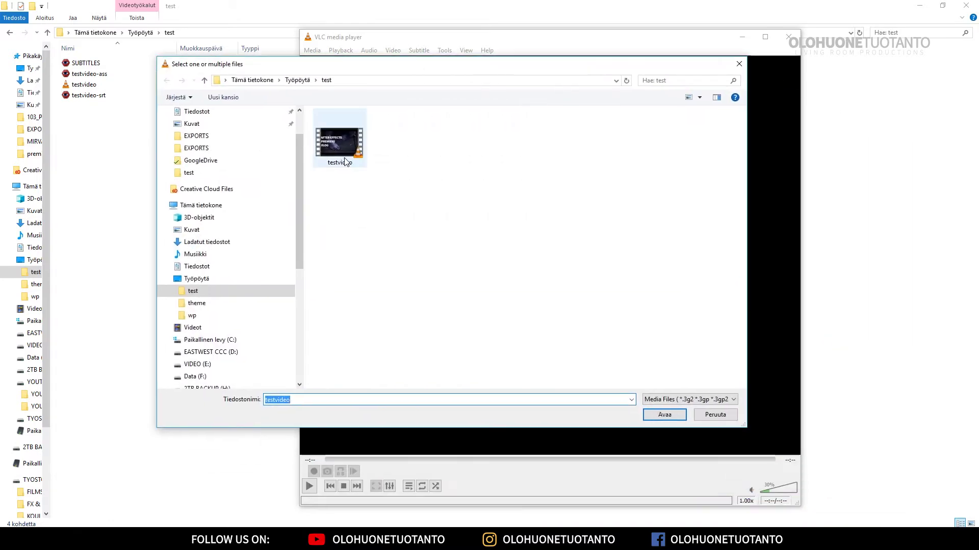
{"action": "double_click", "coordinate": [342, 145]}
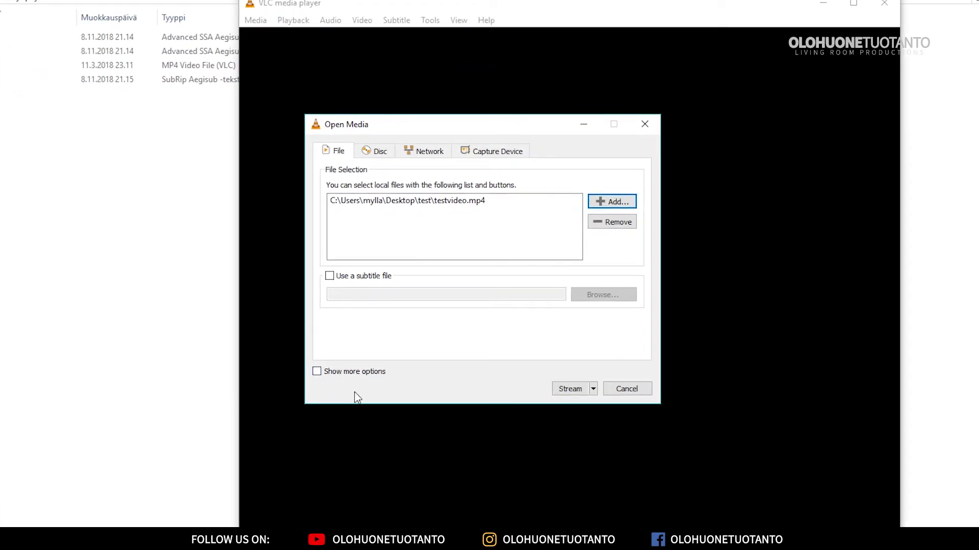
{"action": "left_click", "coordinate": [576, 389]}
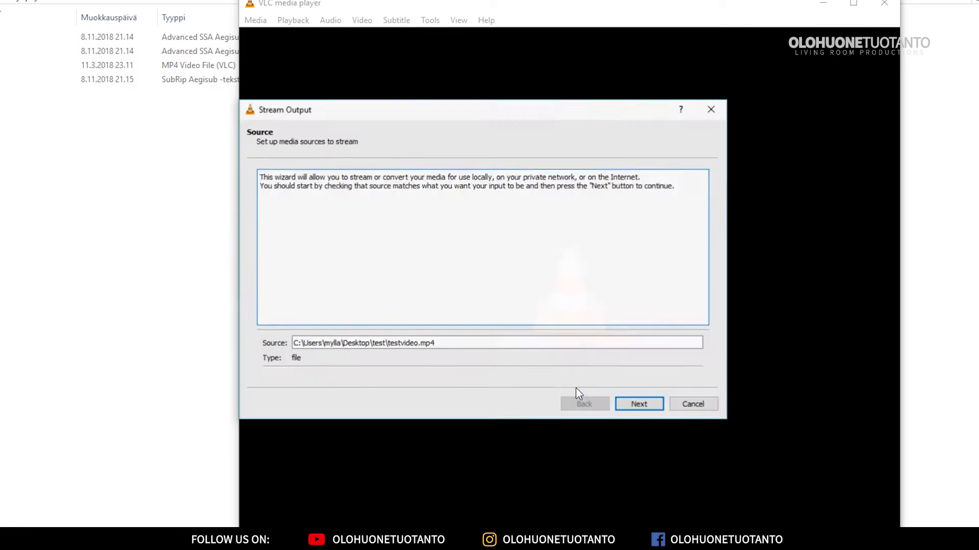
{"action": "left_click", "coordinate": [640, 404]}
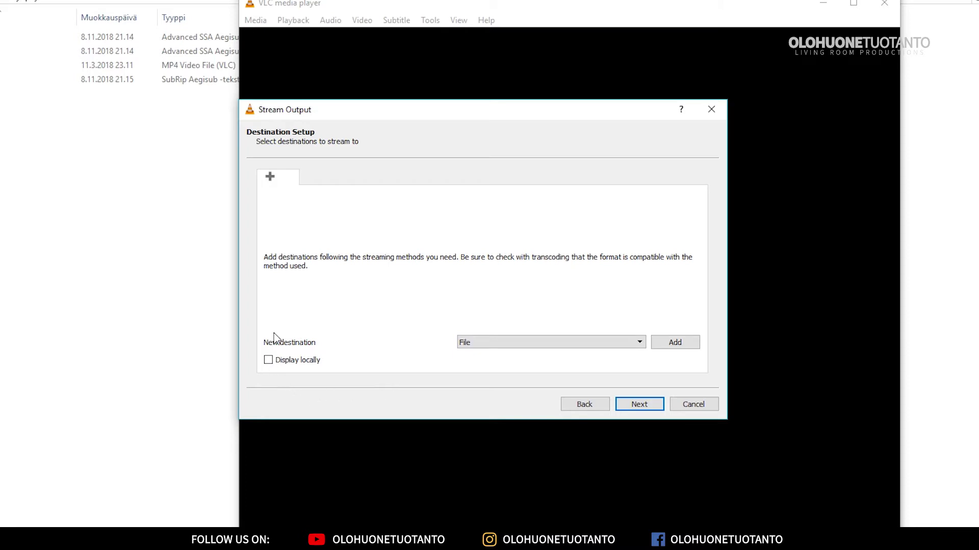
- Add a File destination named testvideo-subtites in the test folder and continue to the transcoding options
{"action": "left_click", "coordinate": [679, 346]}
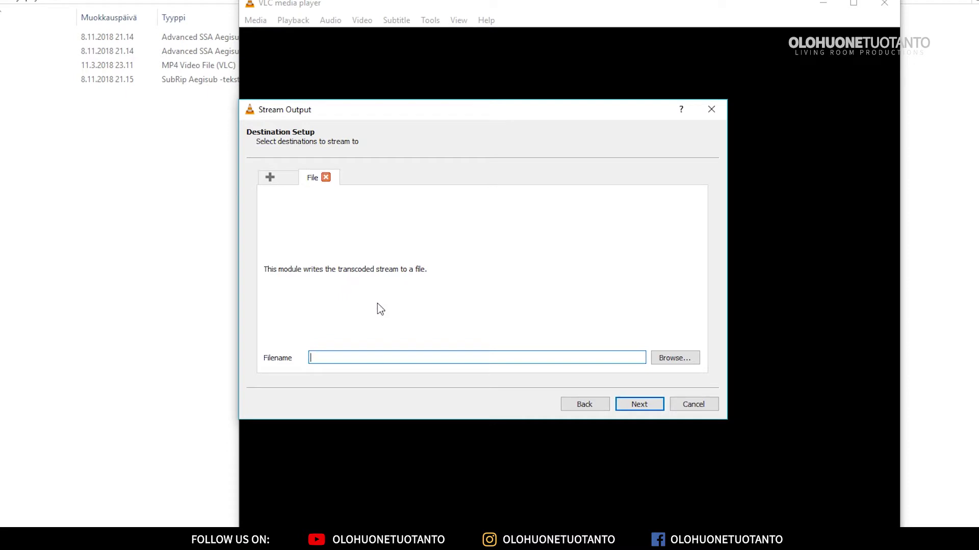
{"action": "left_click", "coordinate": [679, 362]}
{"action": "left_click_drag", "start_coordinate": [506, 135], "coordinate": [207, 28]}
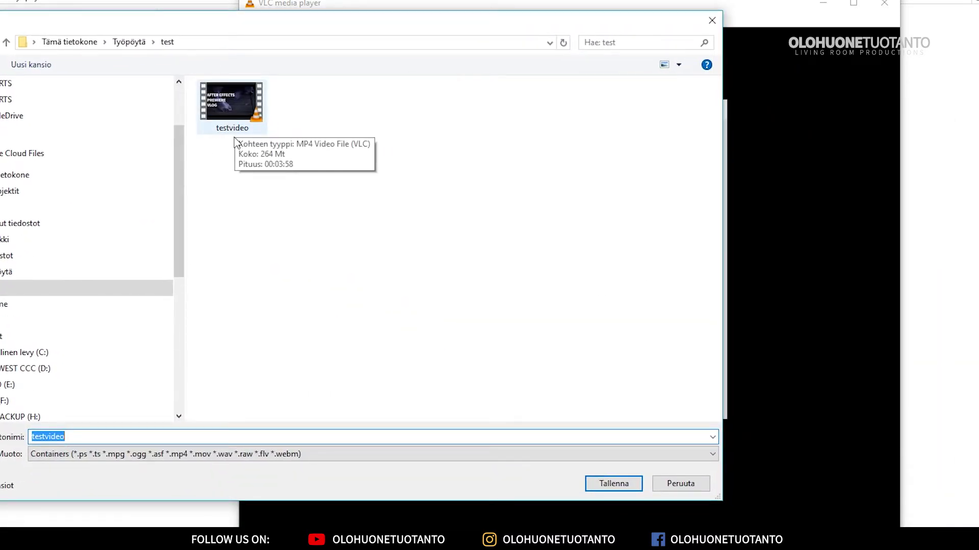
{"action": "left_click", "coordinate": [85, 440]}
{"action": "type", "text": "-"}
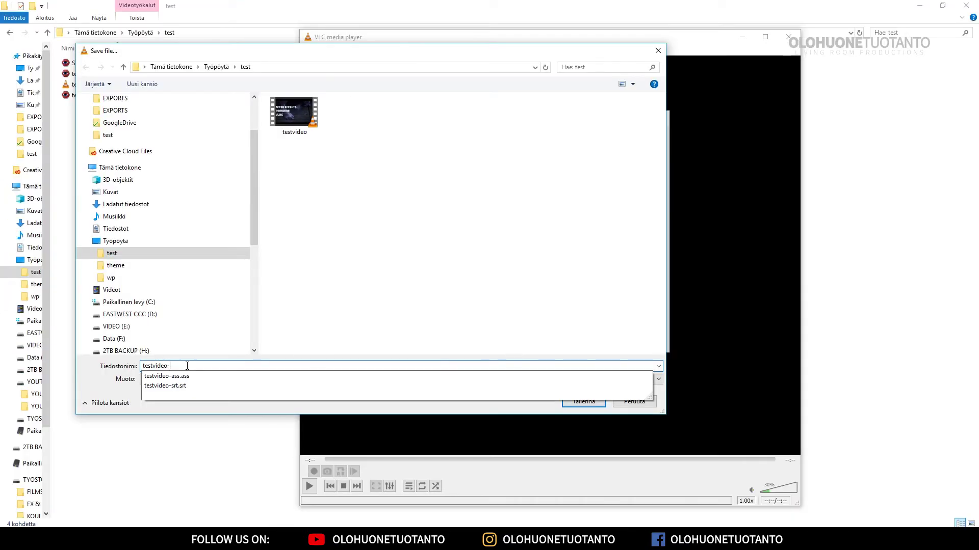
{"action": "type", "text": "subtite"}
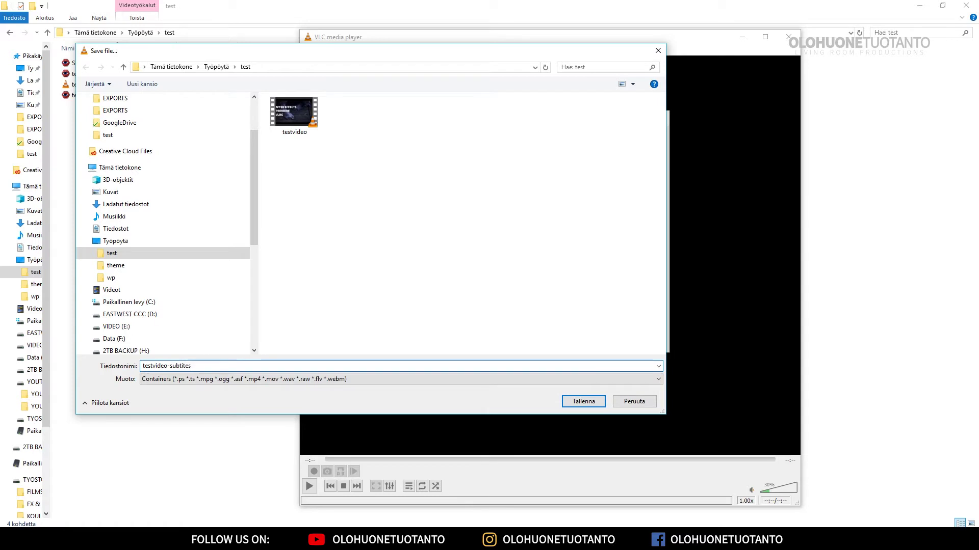
{"action": "type", "text": "s"}
{"action": "key", "text": "Return"}
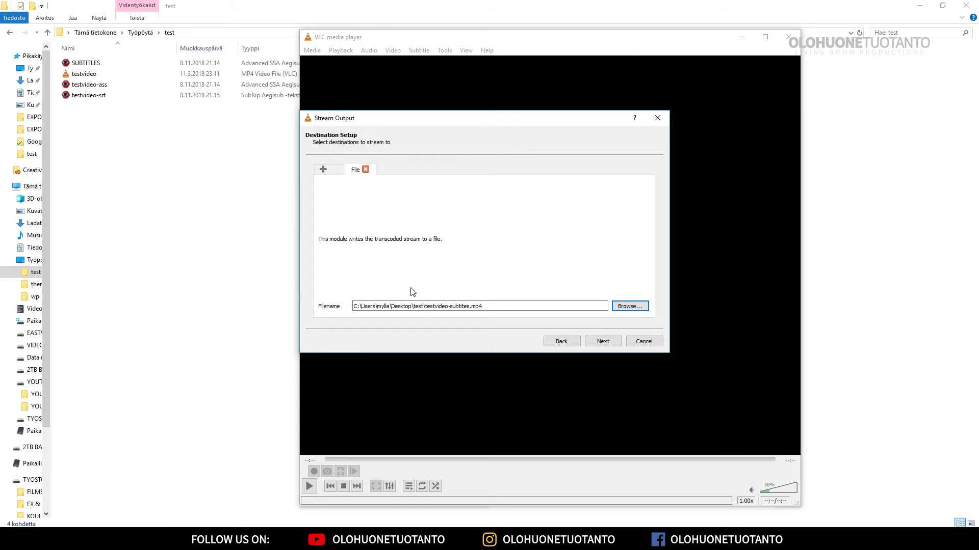
{"action": "left_click", "coordinate": [603, 341]}
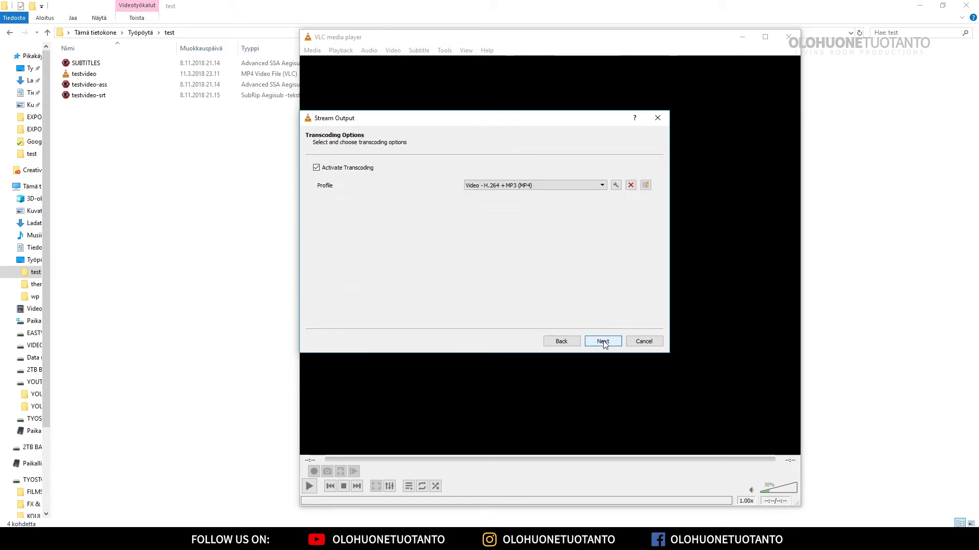
- Look through the available transcoding profiles and keep Video - H.264 + MP3 (MP4) selected
{"action": "left_click", "coordinate": [538, 185]}
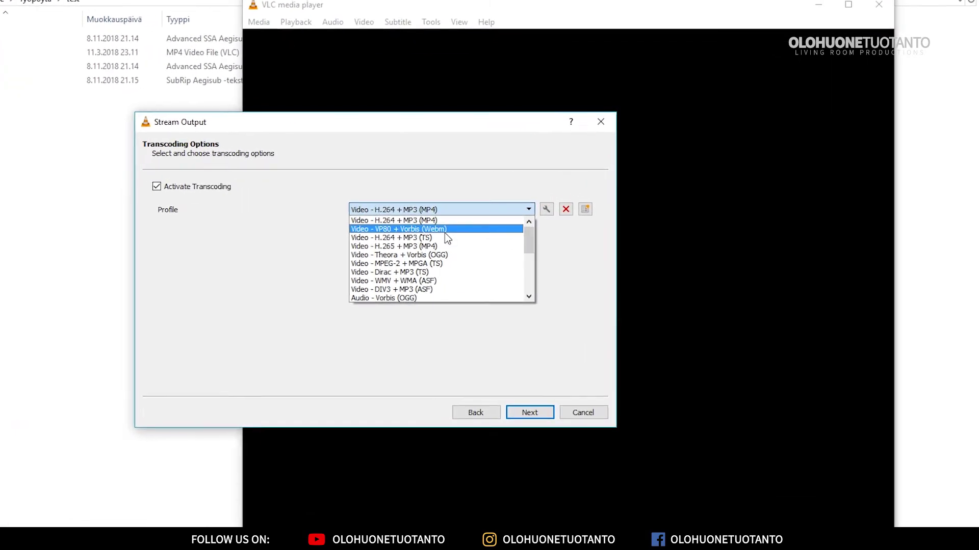
{"action": "scroll", "coordinate": [445, 232], "scroll_direction": "down", "scroll_amount": 5}
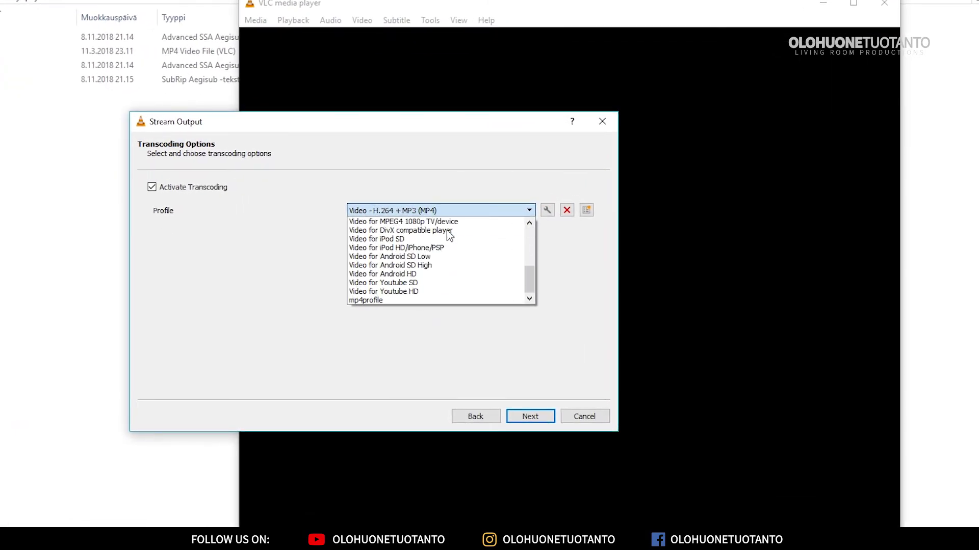
{"action": "scroll", "coordinate": [436, 301], "scroll_direction": "up", "scroll_amount": 1}
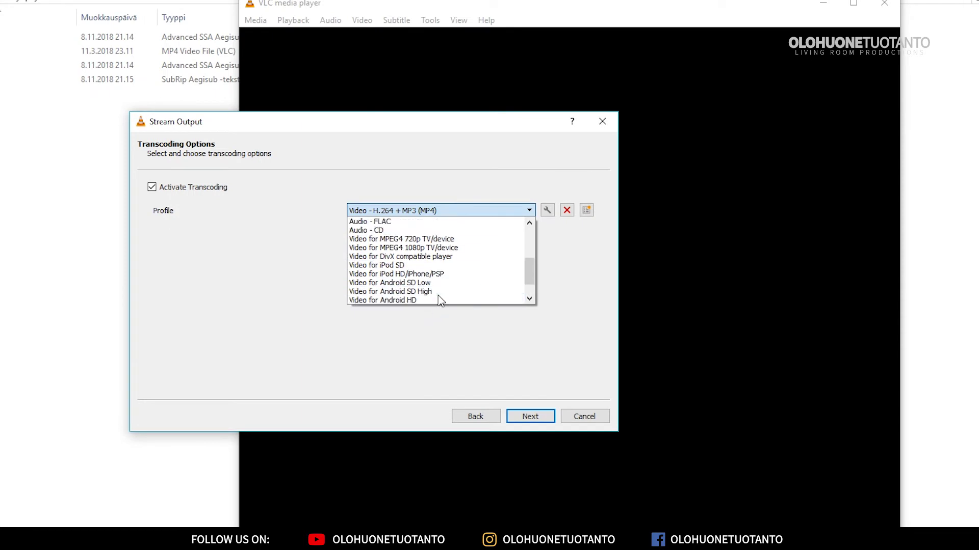
{"action": "scroll", "coordinate": [439, 299], "scroll_direction": "up", "scroll_amount": 4}
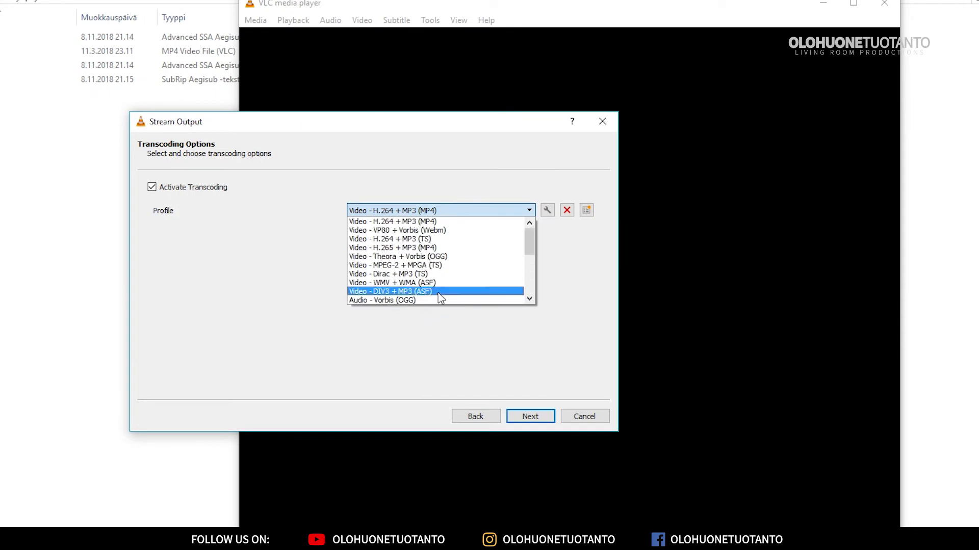
{"action": "left_click", "coordinate": [408, 209]}
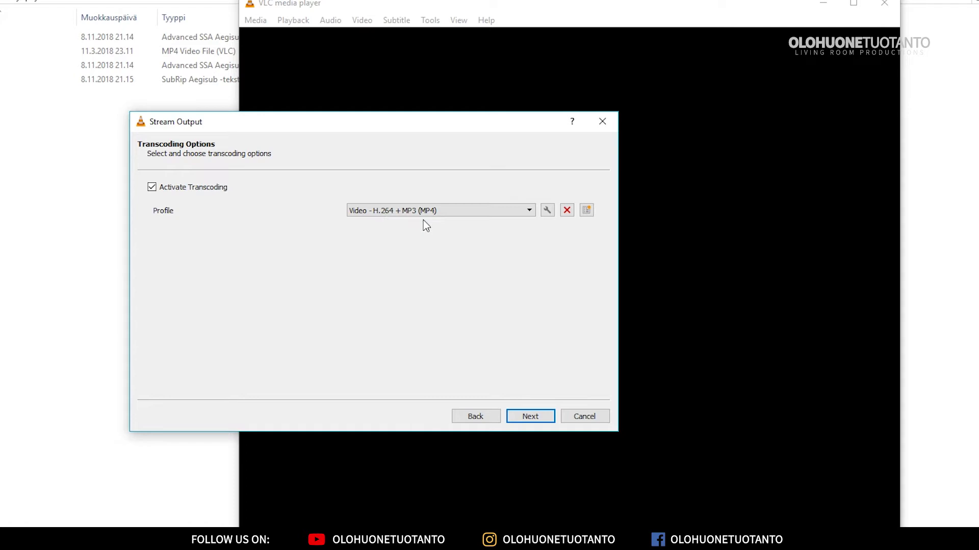
- Save the H.264 + MP3 (MP4) profile with Subtitles and Overlay subtitles on the video enabled, and start streaming to the file
{"action": "left_click", "coordinate": [547, 210]}
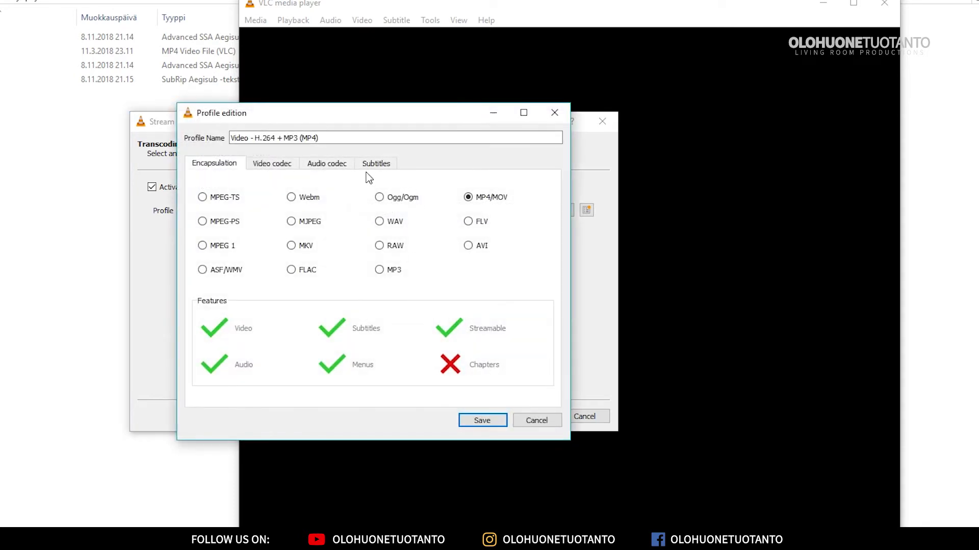
{"action": "left_click", "coordinate": [379, 164]}
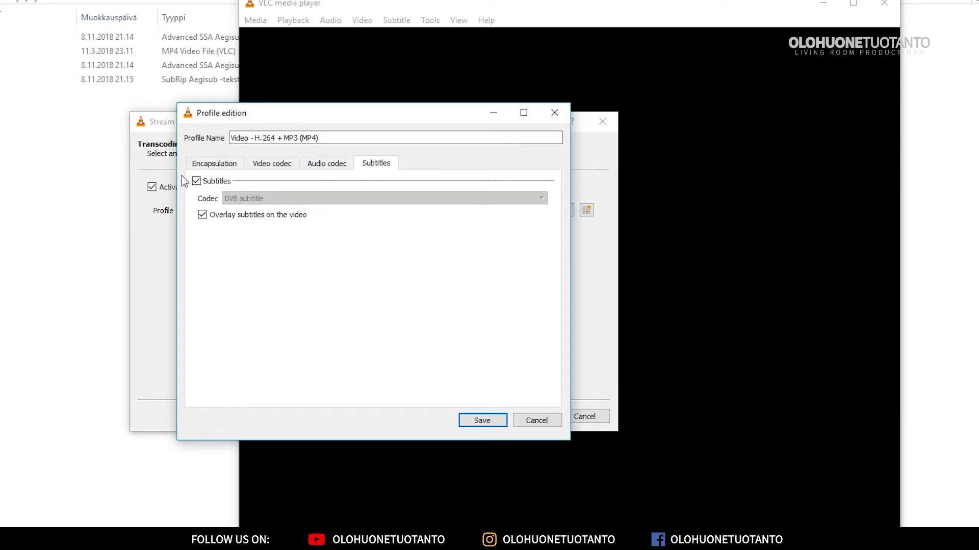
{"action": "left_click", "coordinate": [202, 215]}
{"action": "left_click", "coordinate": [483, 420]}
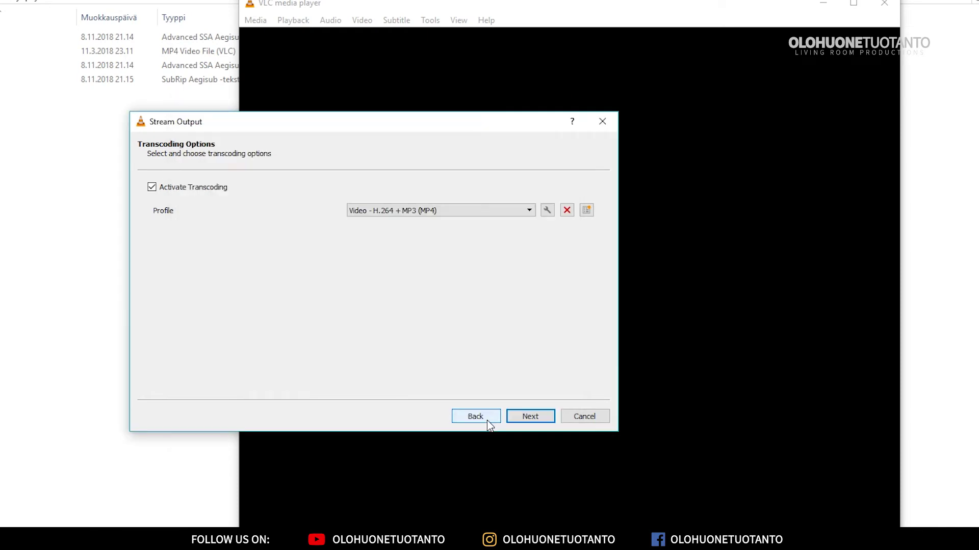
{"action": "left_click", "coordinate": [537, 425]}
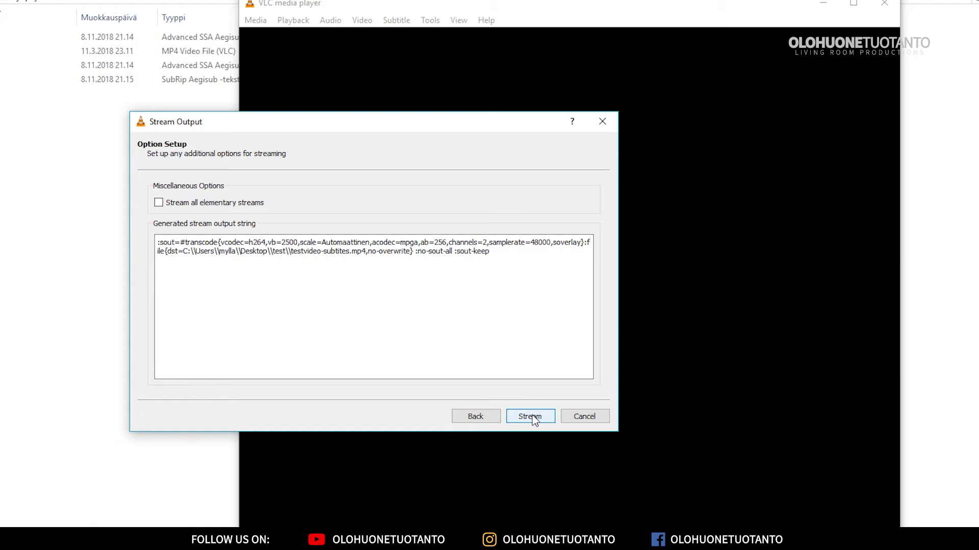
{"action": "left_click", "coordinate": [530, 417]}
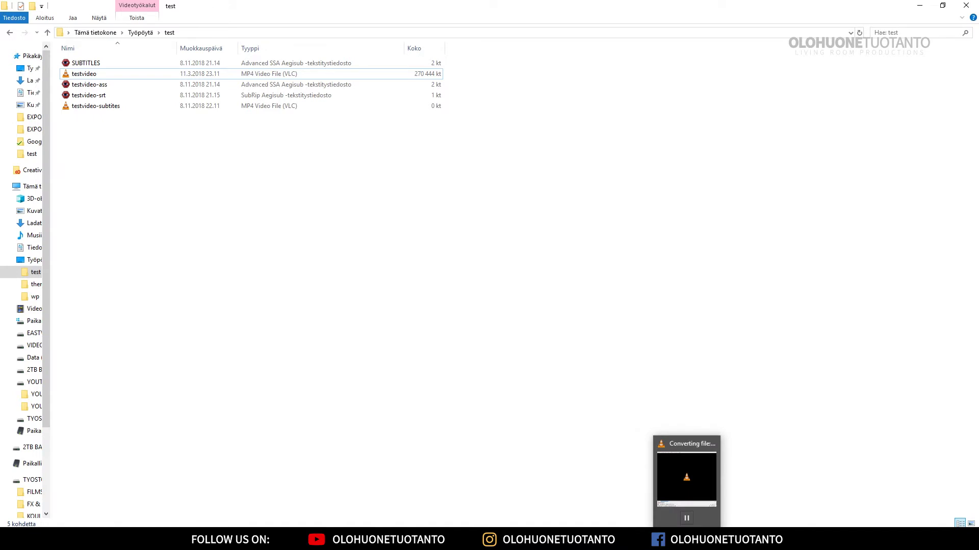
- Bring up the VLC window converting testvideo.mp4, let the conversion finish, and close the player
{"action": "left_click", "coordinate": [686, 540]}
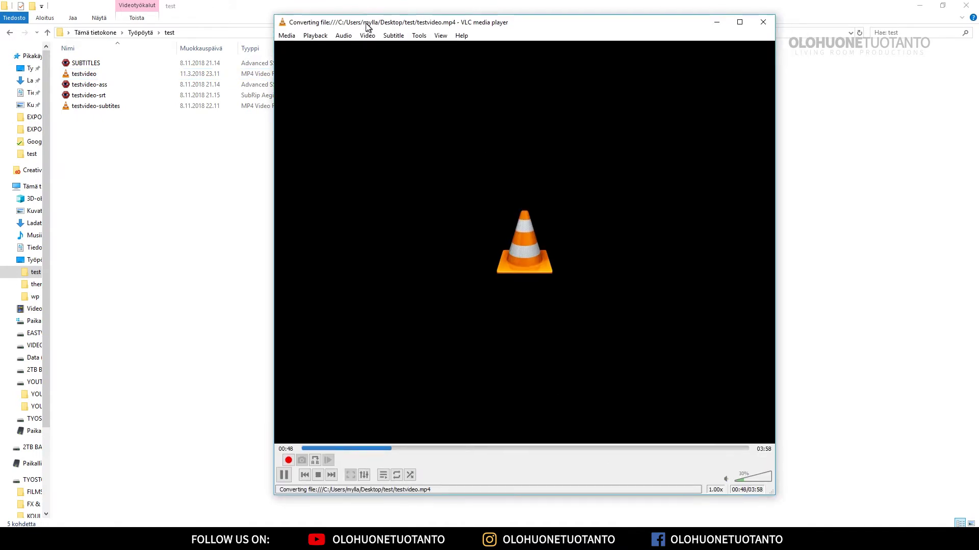
{"action": "left_click_drag", "start_coordinate": [367, 26], "coordinate": [362, 25]}
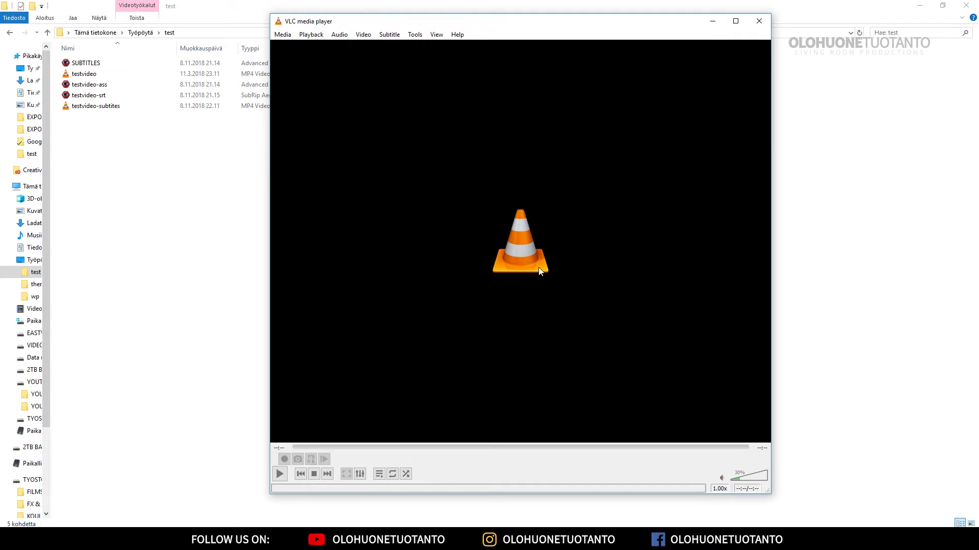
{"action": "left_click", "coordinate": [759, 21]}
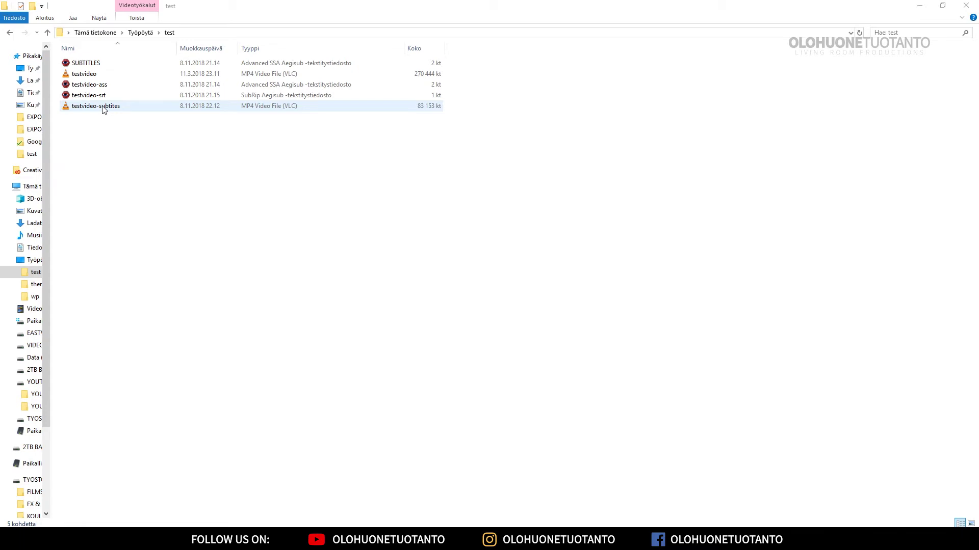
- Play testvideo-subtites from the test folder in a smaller window to check the burned-in subtitles, and close the player
{"action": "double_click", "coordinate": [102, 108]}
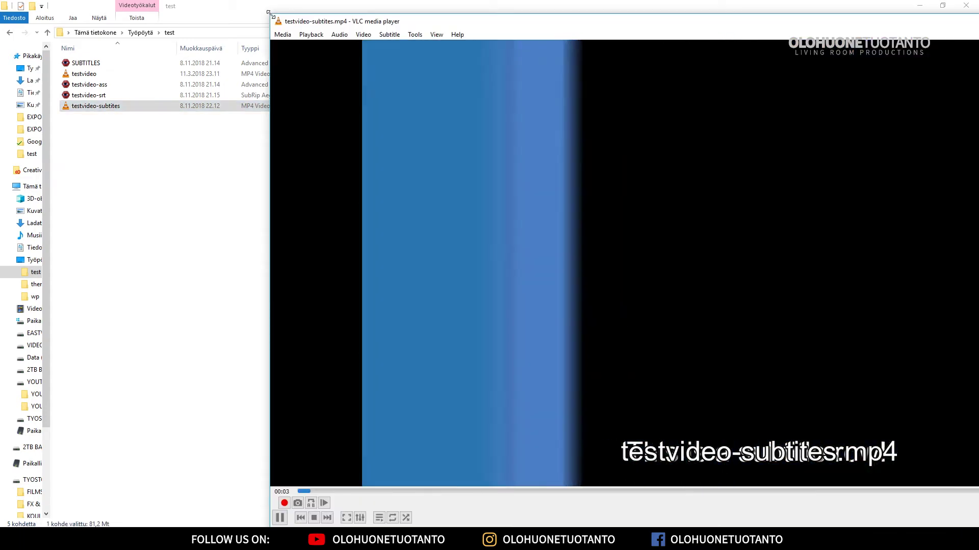
{"action": "left_click_drag", "start_coordinate": [282, 6], "coordinate": [502, 127]}
{"action": "left_click_drag", "start_coordinate": [699, 132], "coordinate": [364, 63]}
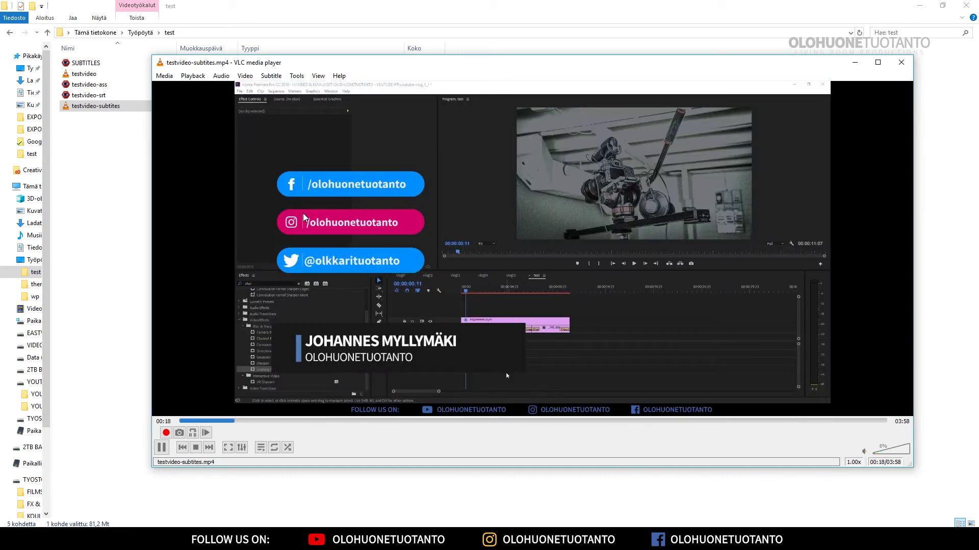
{"action": "right_click", "coordinate": [304, 217]}
{"action": "mouse_move", "coordinate": [333, 304]}
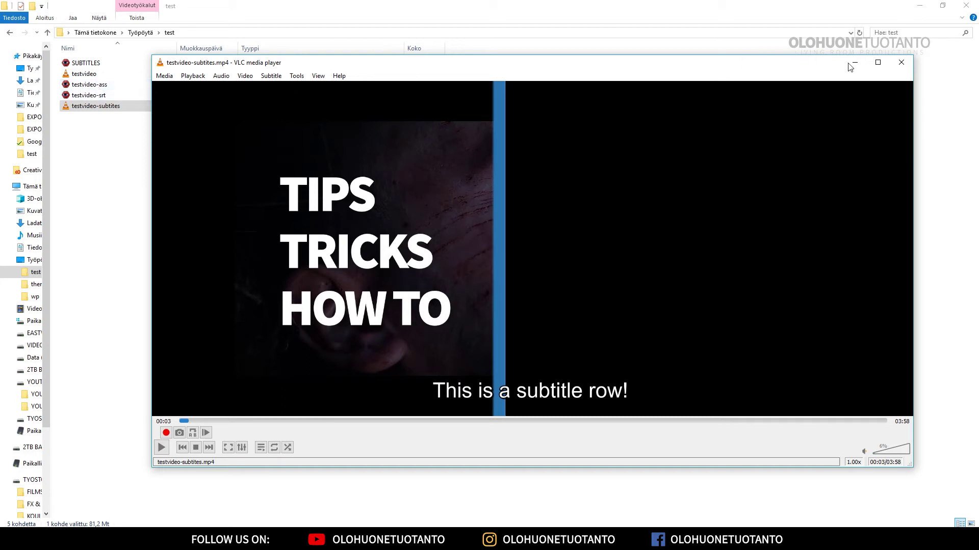
{"action": "left_click", "coordinate": [901, 63]}
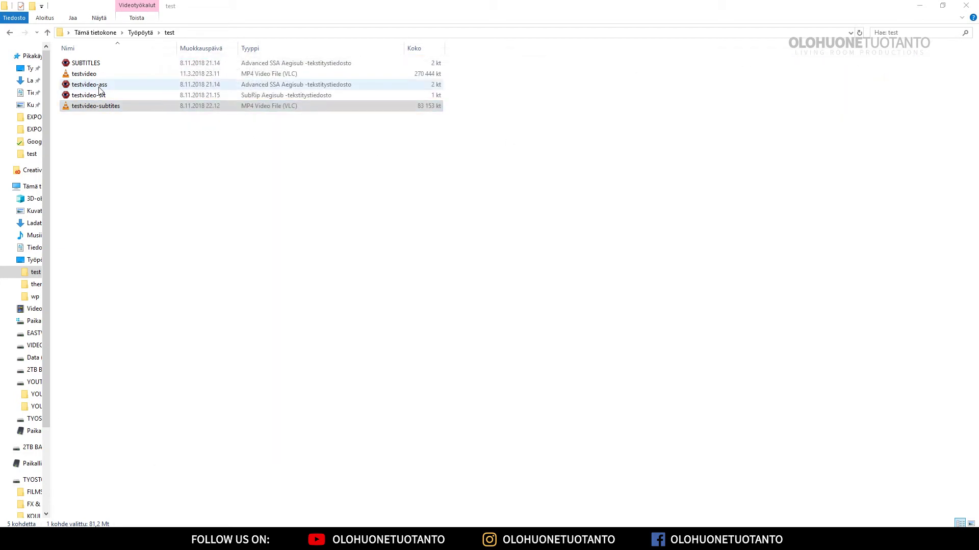
- Replay testvideo-subtites in the maximized player to review its subtitle rows, and close it again
{"action": "double_click", "coordinate": [96, 106]}
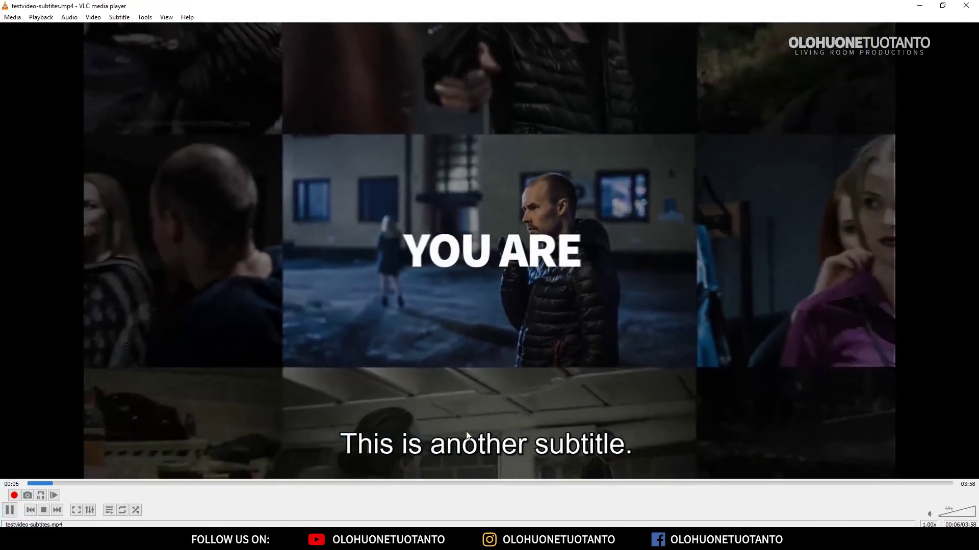
{"action": "right_click", "coordinate": [127, 182]}
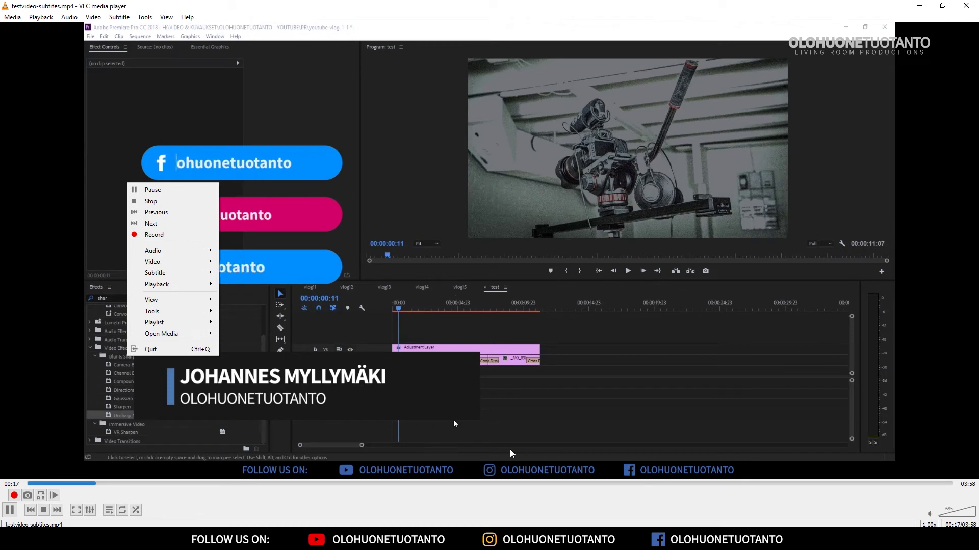
{"action": "key", "text": "Escape"}
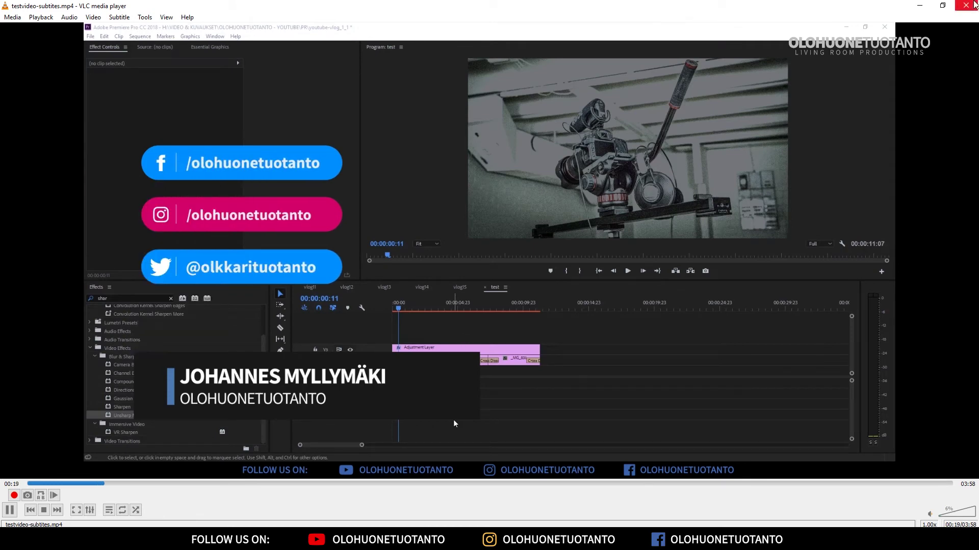
{"action": "left_click", "coordinate": [966, 5]}
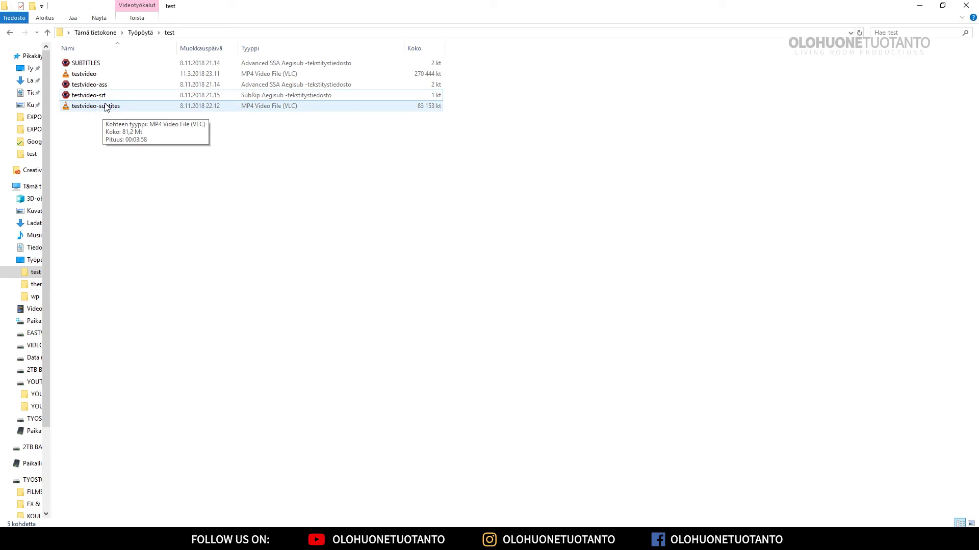
- Try renaming the Advanced SSA subtitle file testvideo-ass to testvideo
{"action": "left_click", "coordinate": [99, 75]}
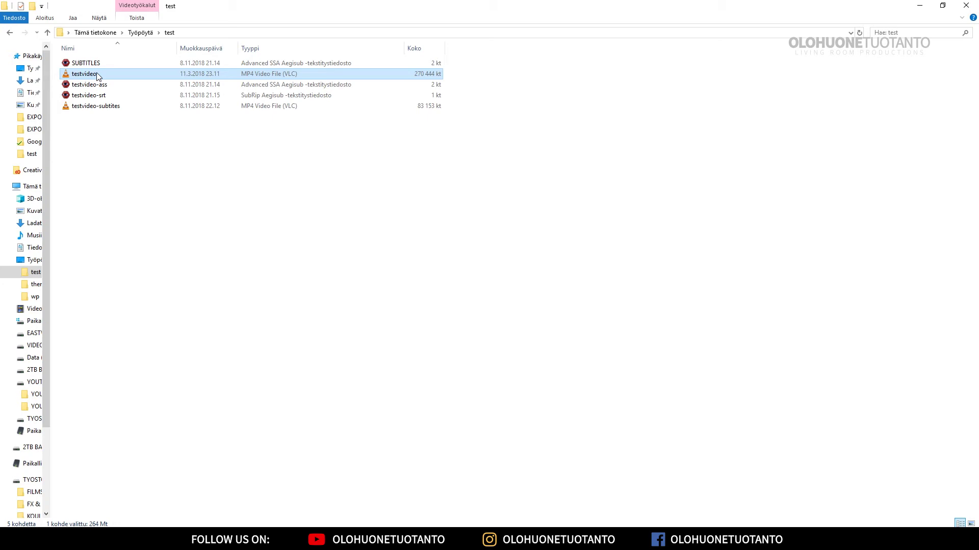
{"action": "left_click", "coordinate": [175, 138]}
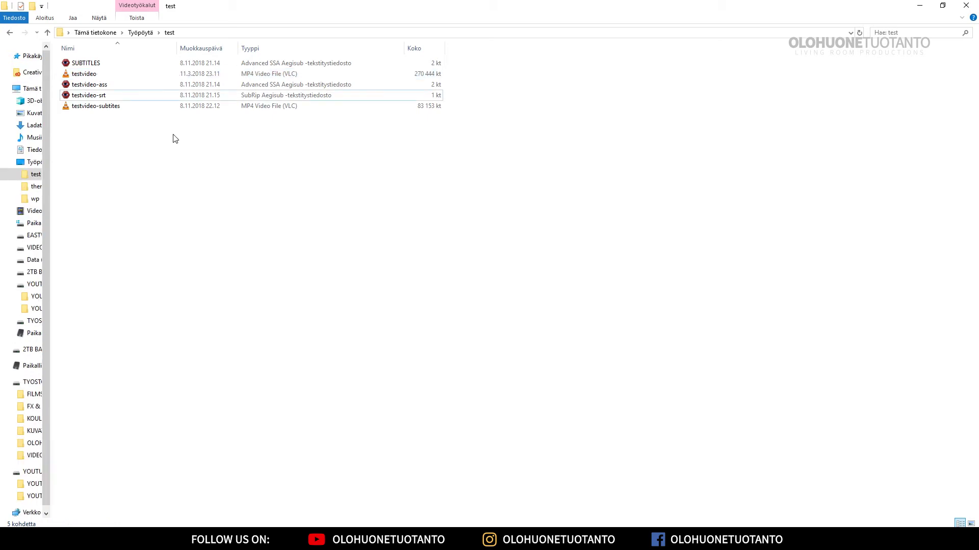
{"action": "left_click", "coordinate": [93, 85]}
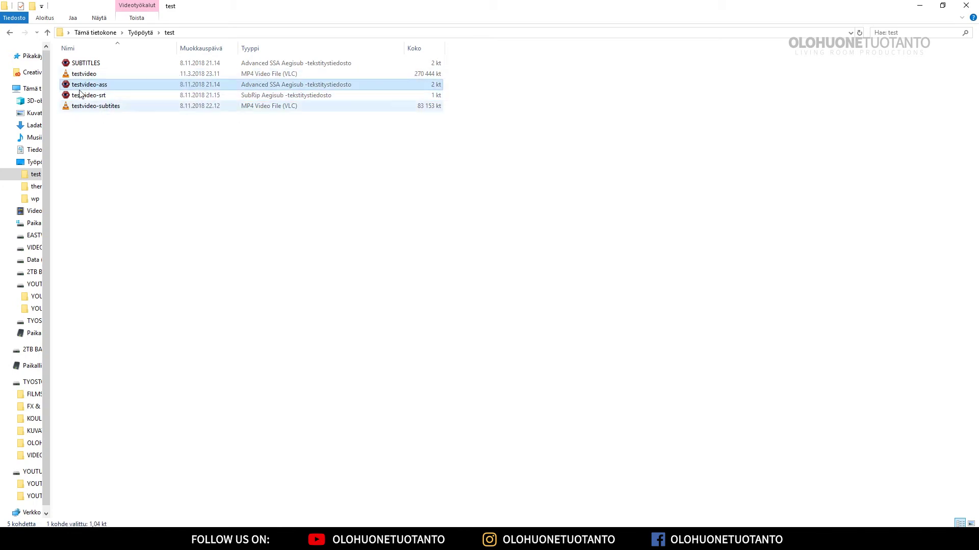
{"action": "key", "text": "F2"}
{"action": "key", "text": "End"}
{"action": "key", "text": "BackSpace"}
{"action": "key", "text": "BackSpace"}
{"action": "key", "text": "BackSpace"}
{"action": "key", "text": "BackSpace"}
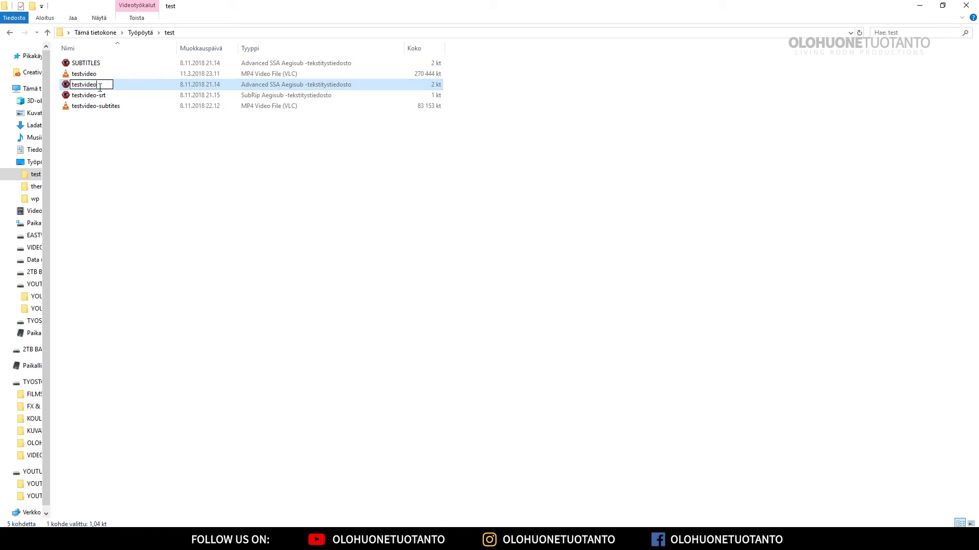
{"action": "key", "text": "Return"}
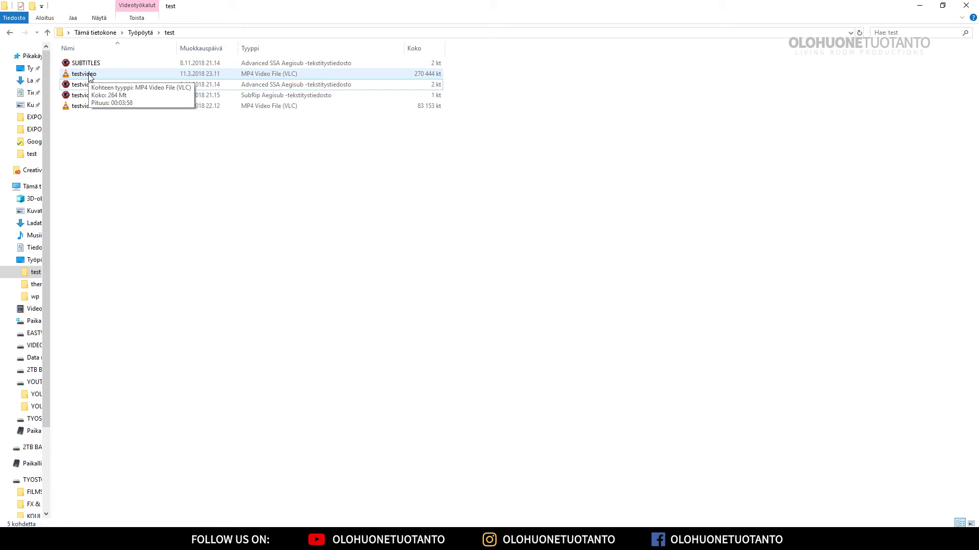
{"action": "left_click", "coordinate": [86, 86]}
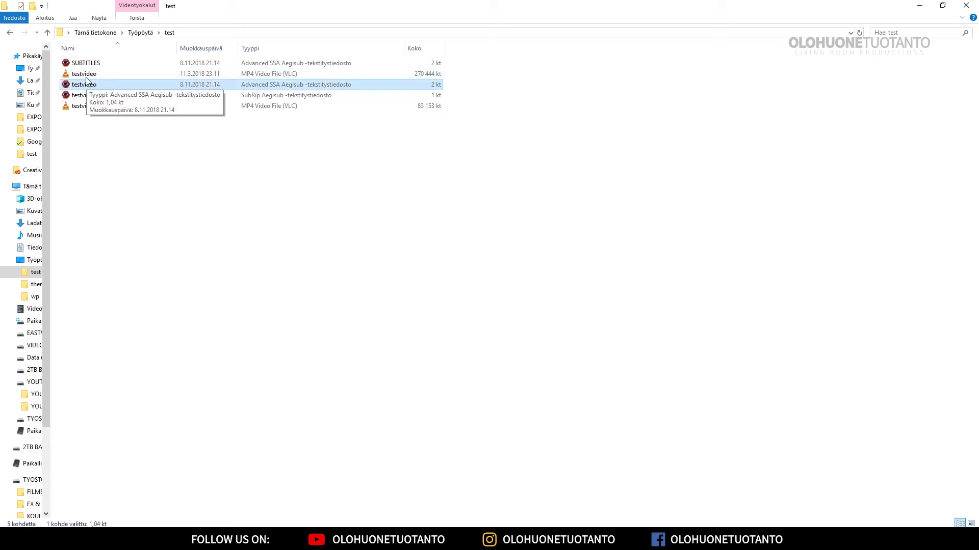
{"action": "left_click", "coordinate": [85, 75]}
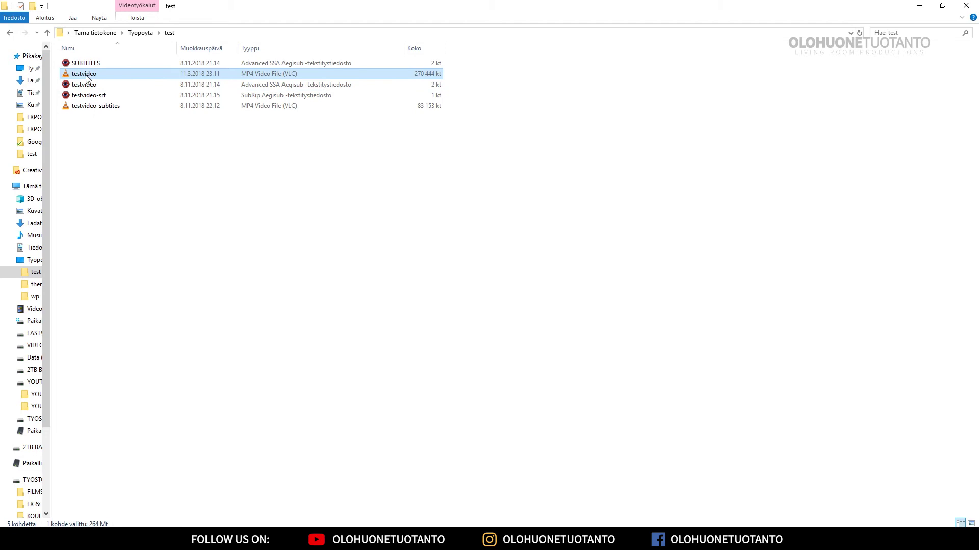
{"action": "left_click", "coordinate": [99, 97]}
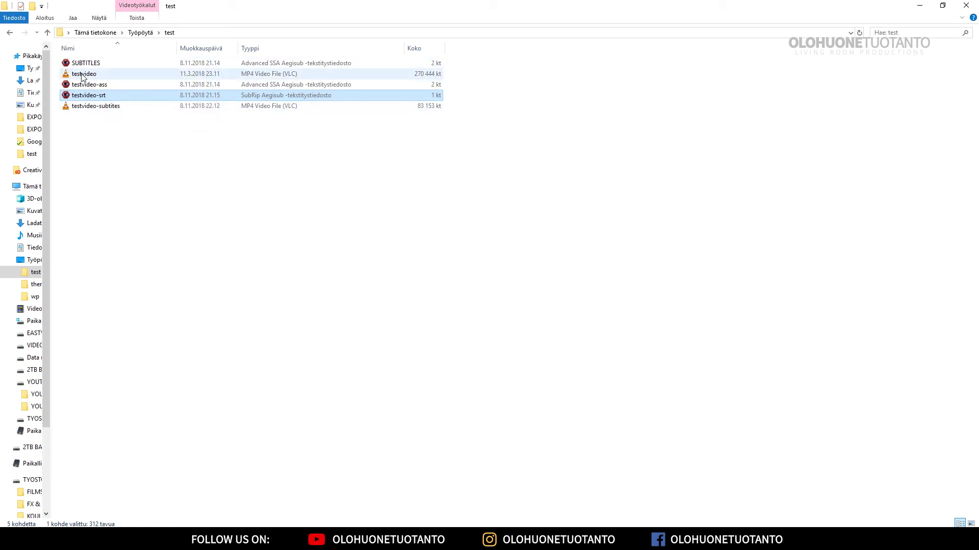
- Rename the testvideo-ass subtitle file to testvideo so that it matches the source video's name
{"action": "left_click", "coordinate": [96, 85]}
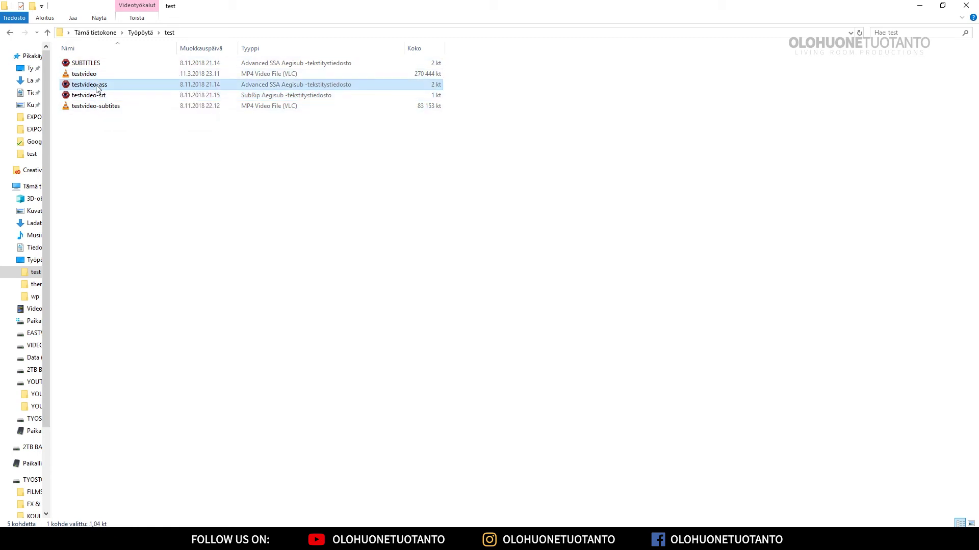
{"action": "left_click", "coordinate": [102, 87]}
{"action": "key", "text": "End"}
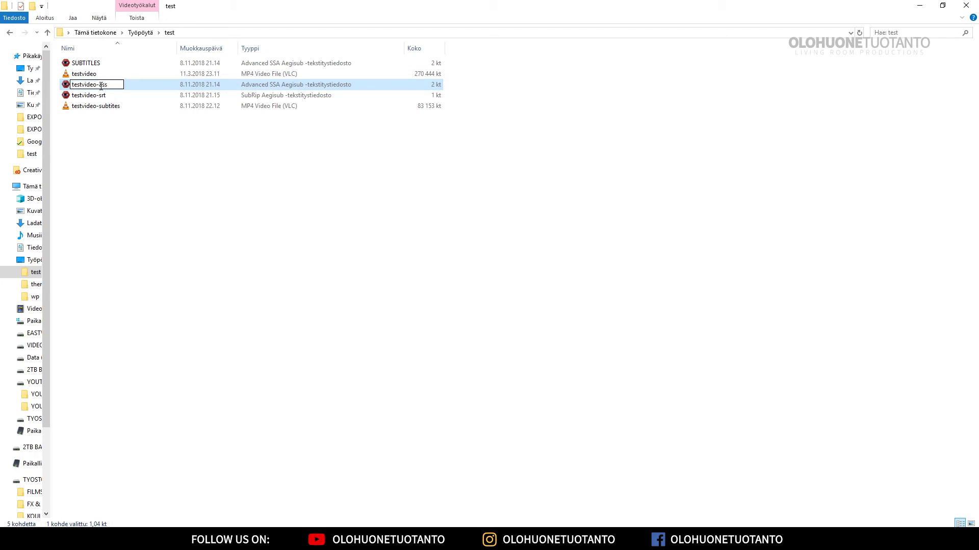
{"action": "key", "text": "BackSpace"}
{"action": "key", "text": "BackSpace"}
{"action": "key", "text": "BackSpace"}
{"action": "key", "text": "BackSpace"}
{"action": "left_click", "coordinate": [89, 138]}
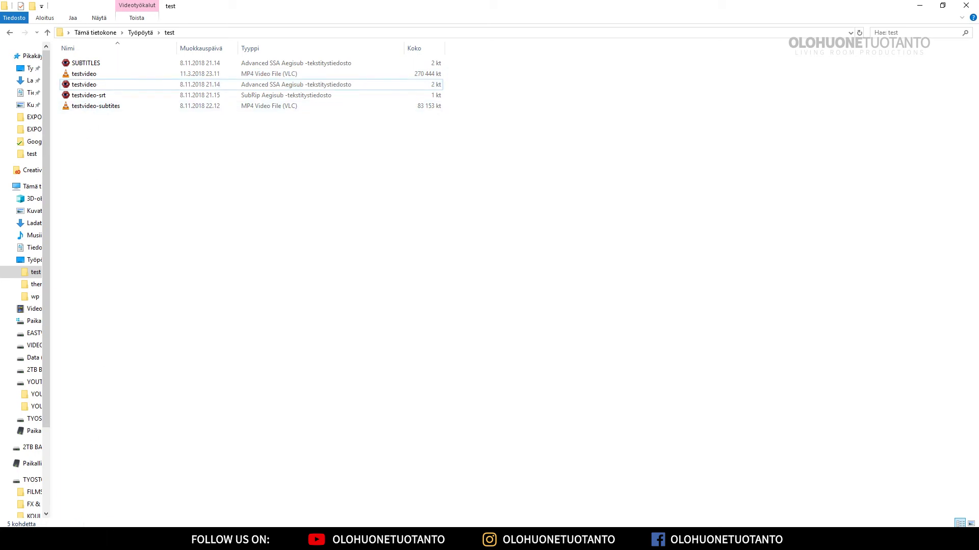
- Search for vlc in Windows, launch VLC media player, and restore it to a smaller window beside the file list
{"action": "left_click", "coordinate": [82, 515]}
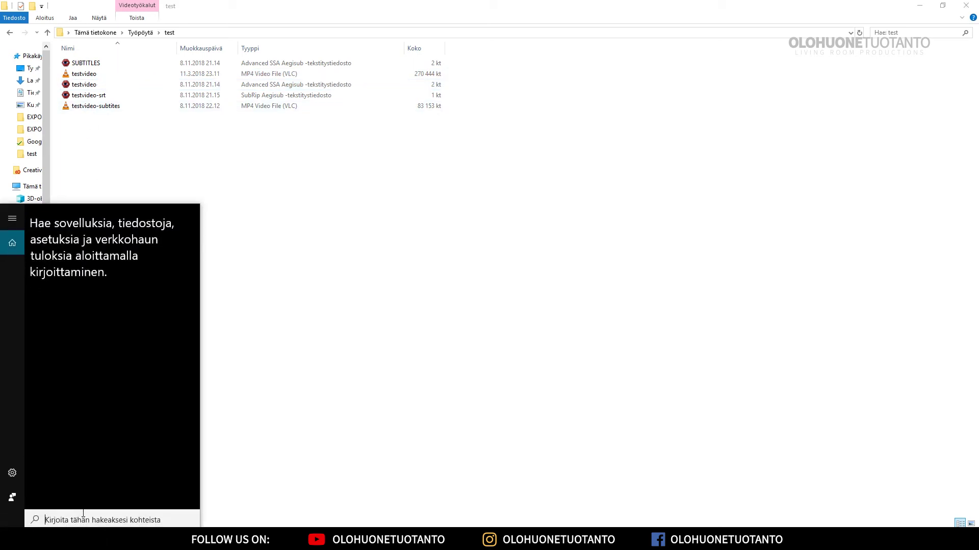
{"action": "type", "text": "vlc"}
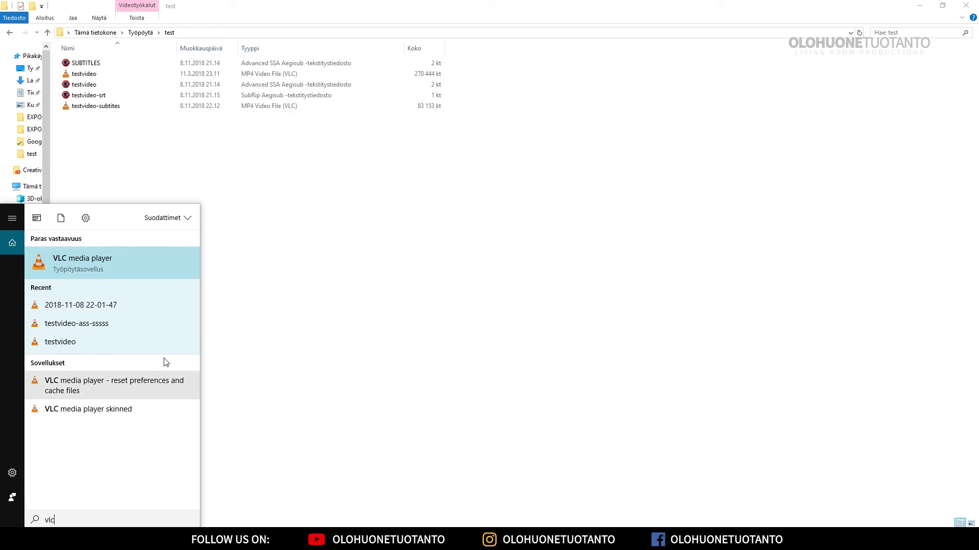
{"action": "left_click", "coordinate": [96, 269]}
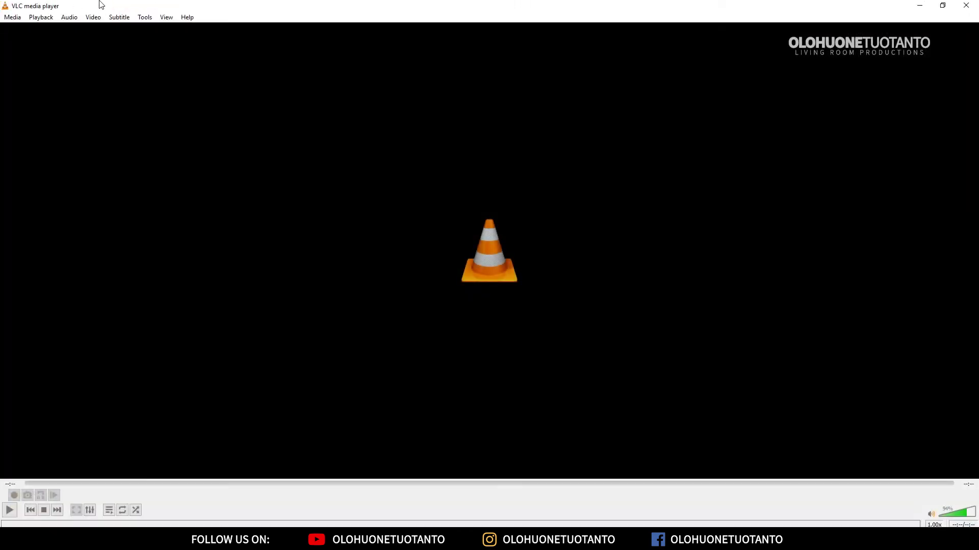
{"action": "double_click", "coordinate": [101, 5]}
{"action": "left_click_drag", "start_coordinate": [650, 148], "coordinate": [470, 67]}
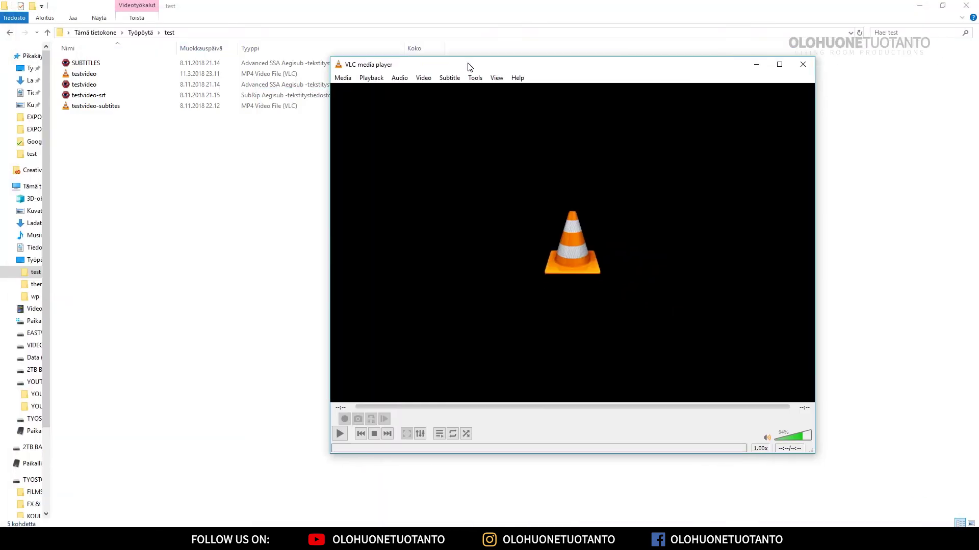
- Start a new stream with testvideo.mp4 from the test folder as its source and proceed to the destination setup
{"action": "left_click", "coordinate": [343, 78]}
{"action": "left_click", "coordinate": [370, 209]}
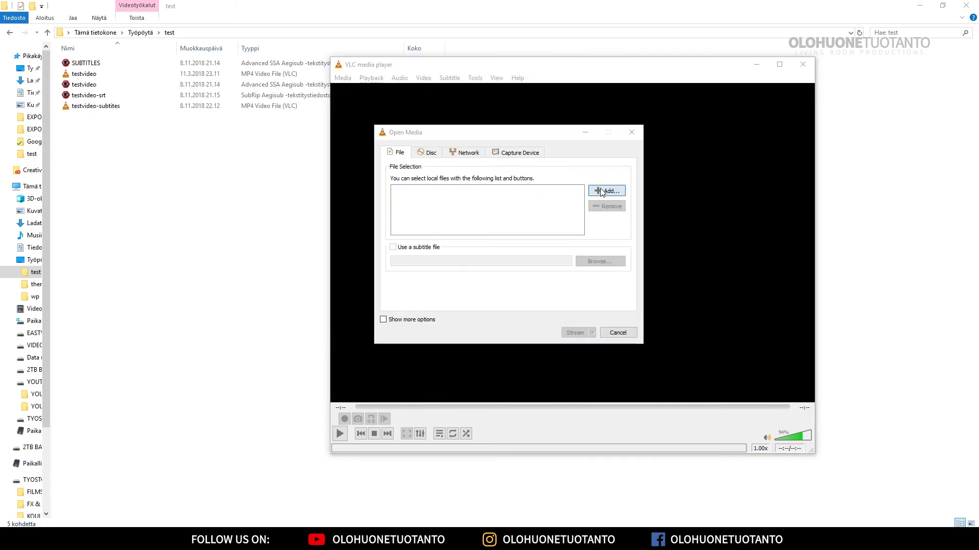
{"action": "left_click", "coordinate": [601, 192]}
{"action": "left_click_drag", "start_coordinate": [576, 122], "coordinate": [404, 87]}
{"action": "left_click", "coordinate": [377, 161]}
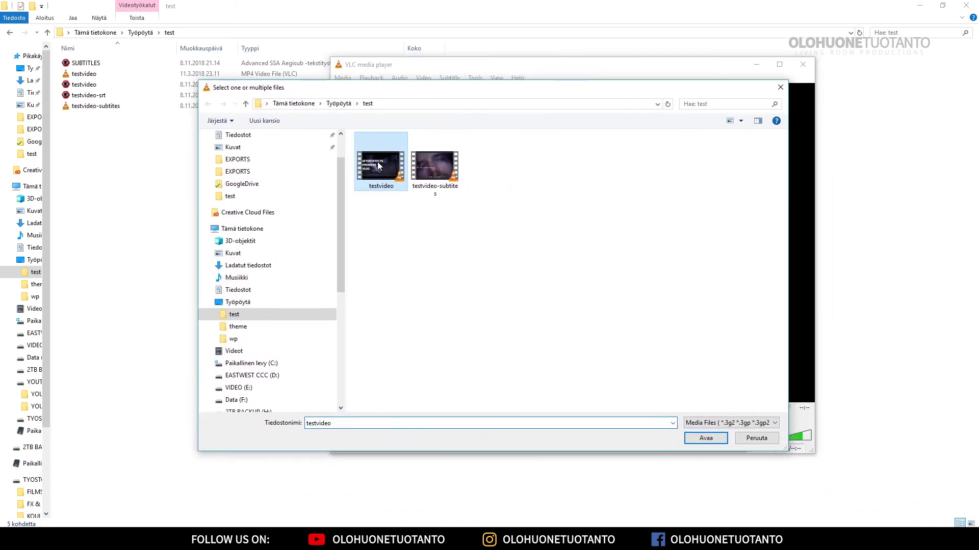
{"action": "double_click", "coordinate": [377, 161]}
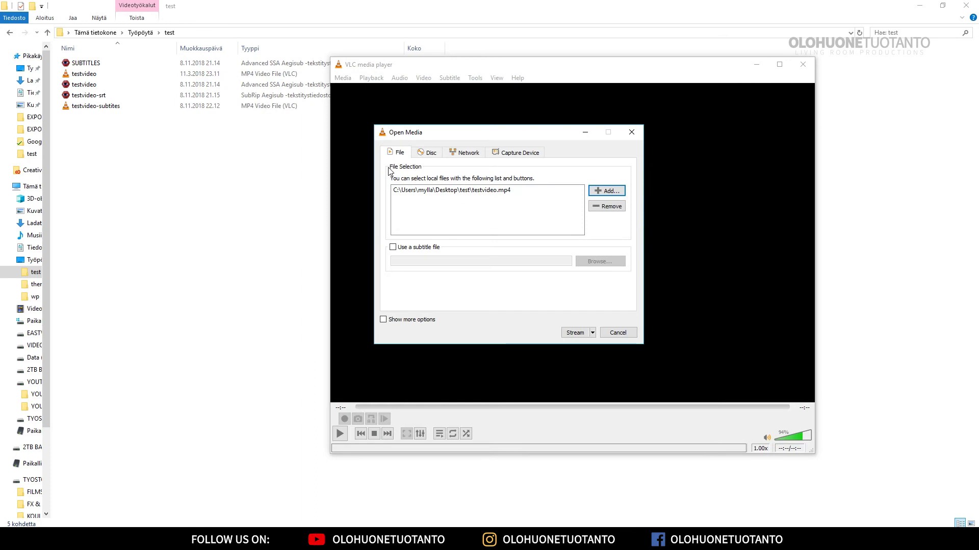
{"action": "left_click", "coordinate": [575, 333]}
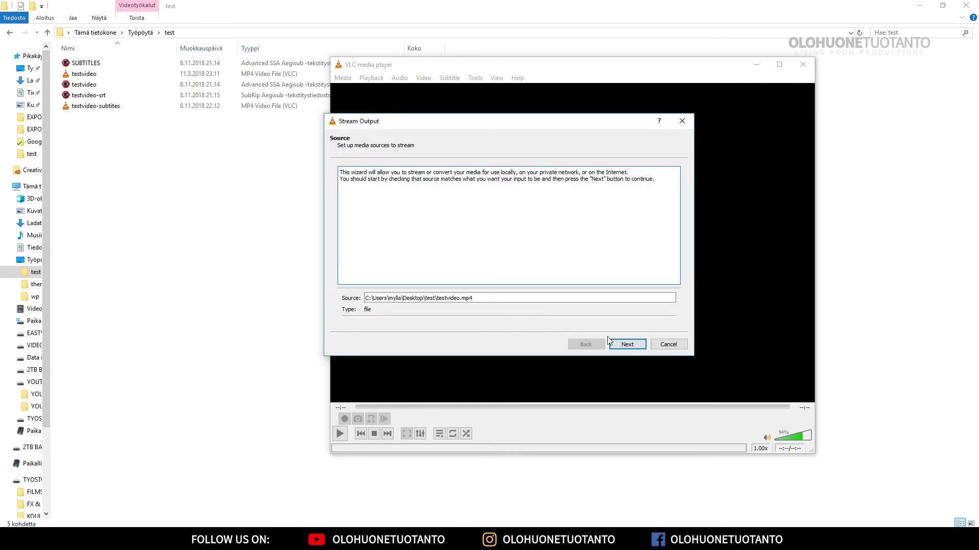
{"action": "left_click", "coordinate": [627, 345]}
- Add a File destination saved as testvideo-ass-subtitles in the test folder
{"action": "left_click", "coordinate": [661, 297]}
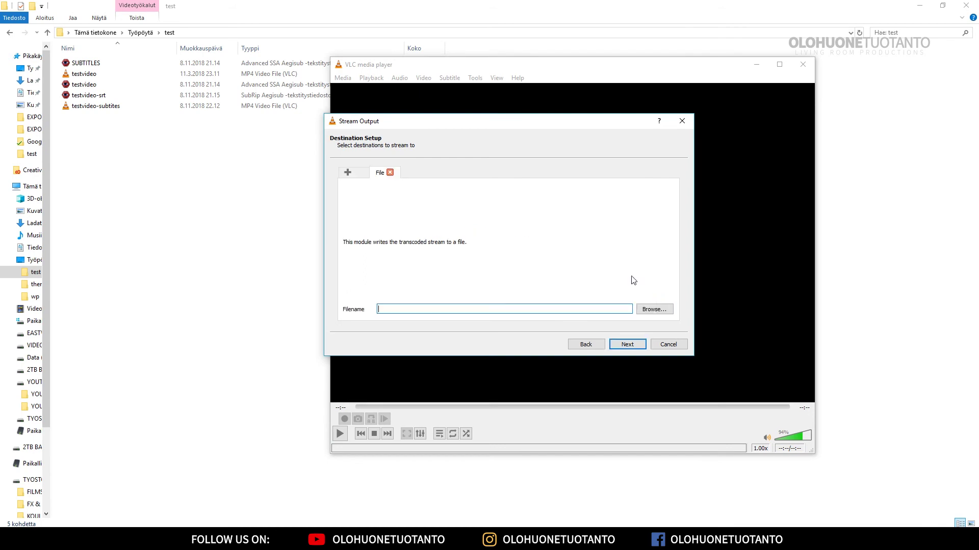
{"action": "left_click_drag", "start_coordinate": [516, 122], "coordinate": [468, 112]}
{"action": "left_click", "coordinate": [609, 300]}
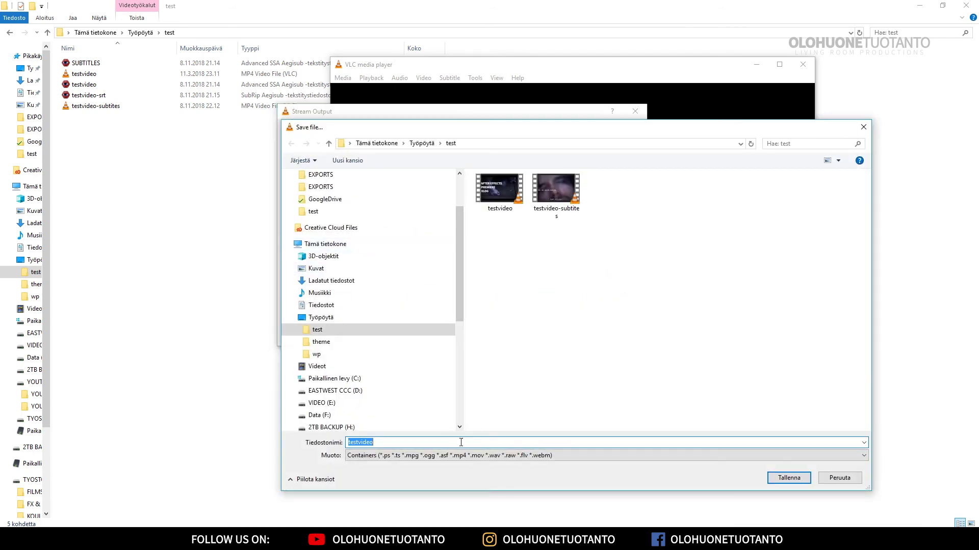
{"action": "left_click", "coordinate": [461, 442]}
{"action": "type", "text": "-"}
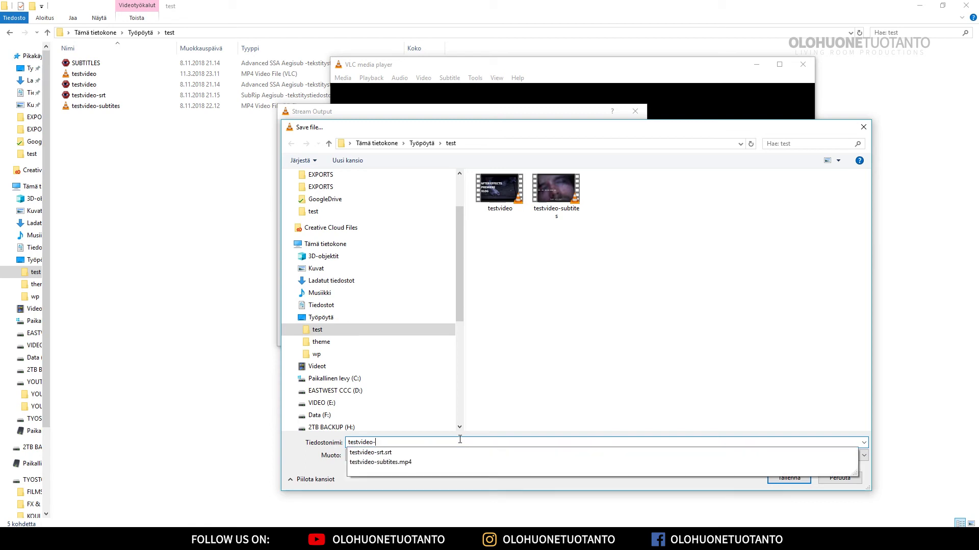
{"action": "type", "text": "ass-subtitles"}
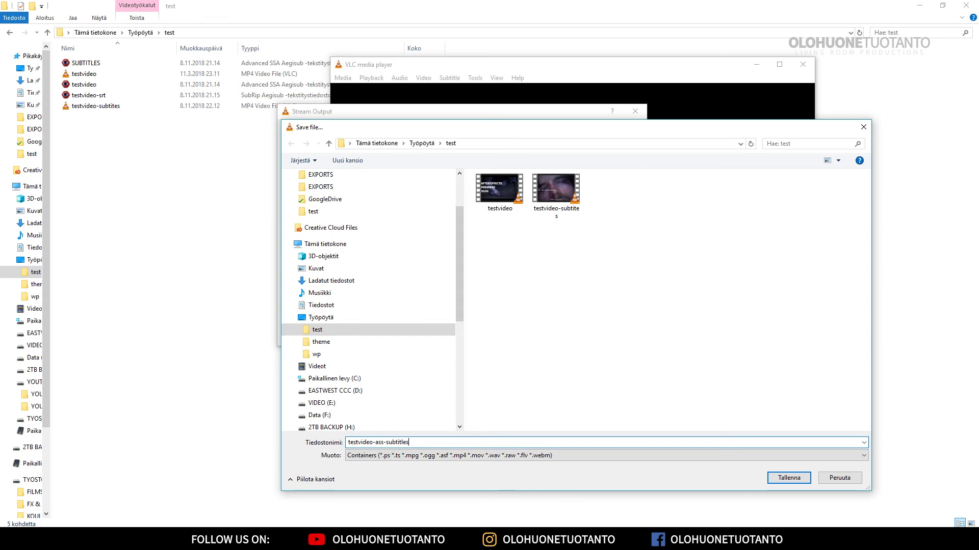
{"action": "key", "text": "Return"}
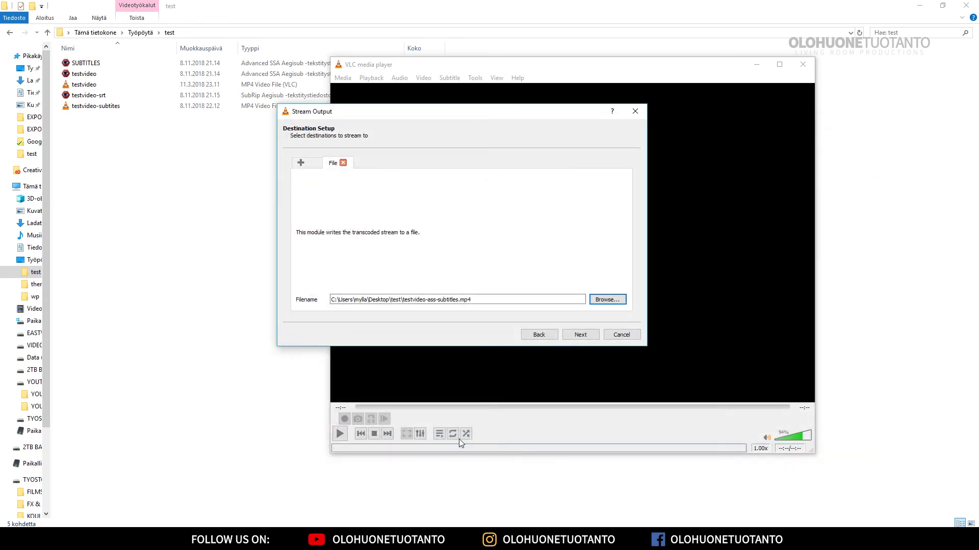
- Enable subtitles overlaid on the video in the Video - H.264 + MP3 (MP4) transcoding profile and save it
{"action": "left_click", "coordinate": [580, 334]}
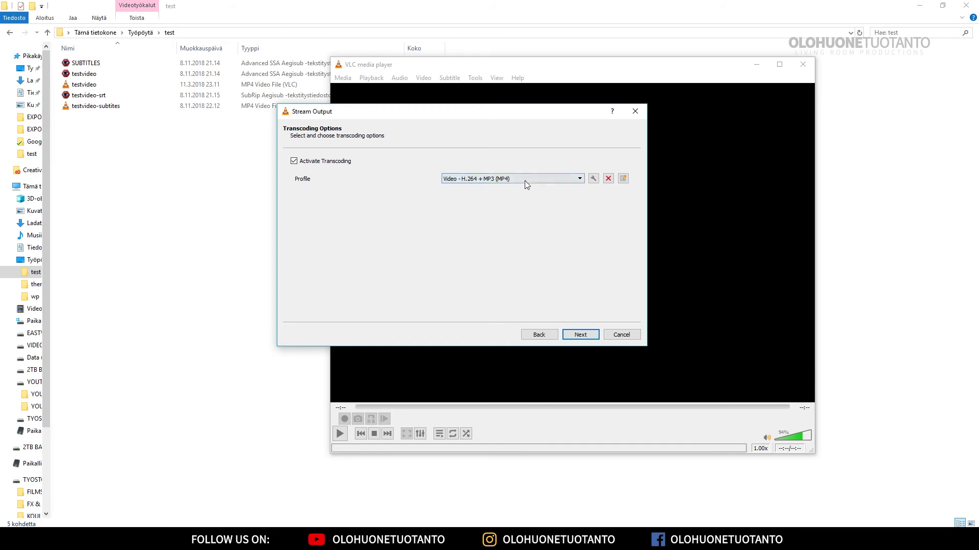
{"action": "left_click", "coordinate": [593, 179]}
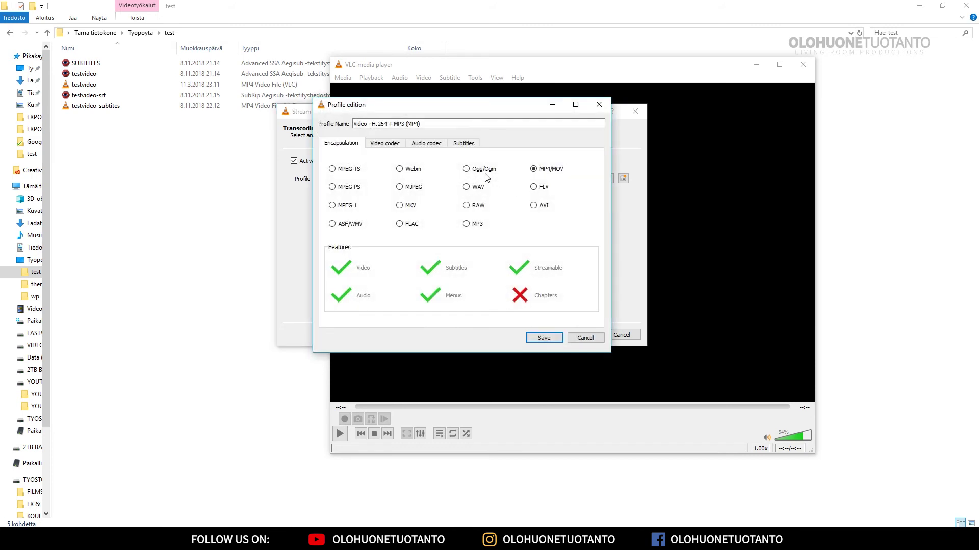
{"action": "left_click", "coordinate": [463, 144]}
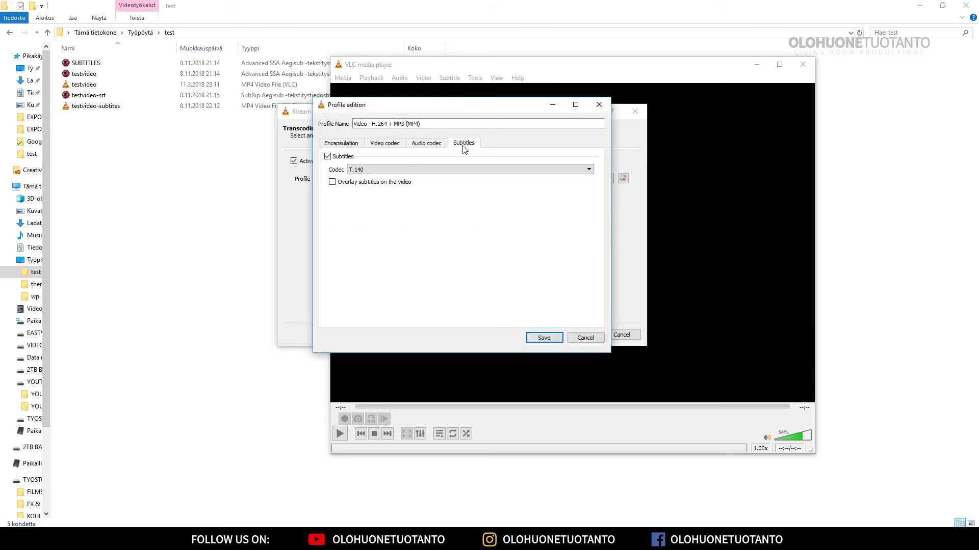
{"action": "left_click", "coordinate": [332, 183]}
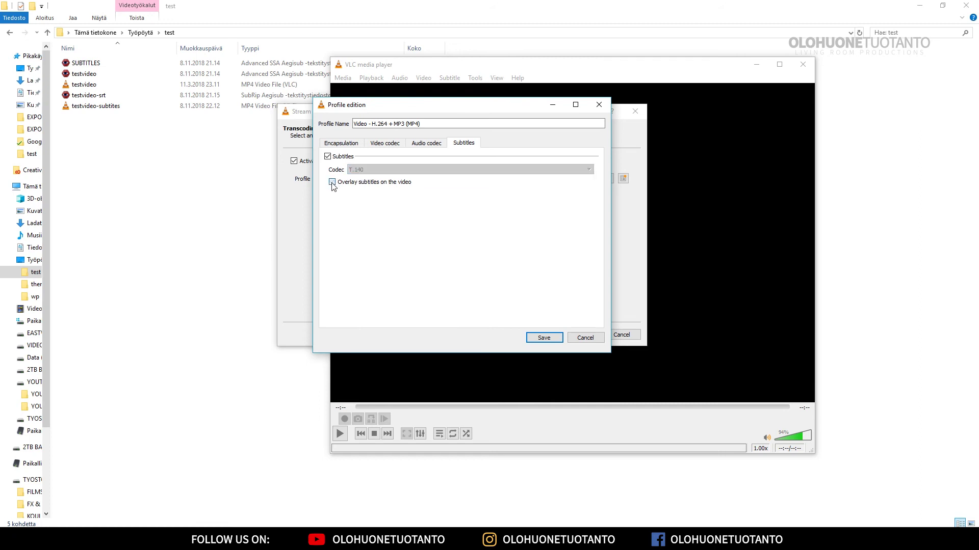
{"action": "left_click", "coordinate": [544, 339]}
- Run the stream with the default option setup to write testvideo-ass-subtitles.mp4, and close VLC once it finishes
{"action": "left_click", "coordinate": [581, 335]}
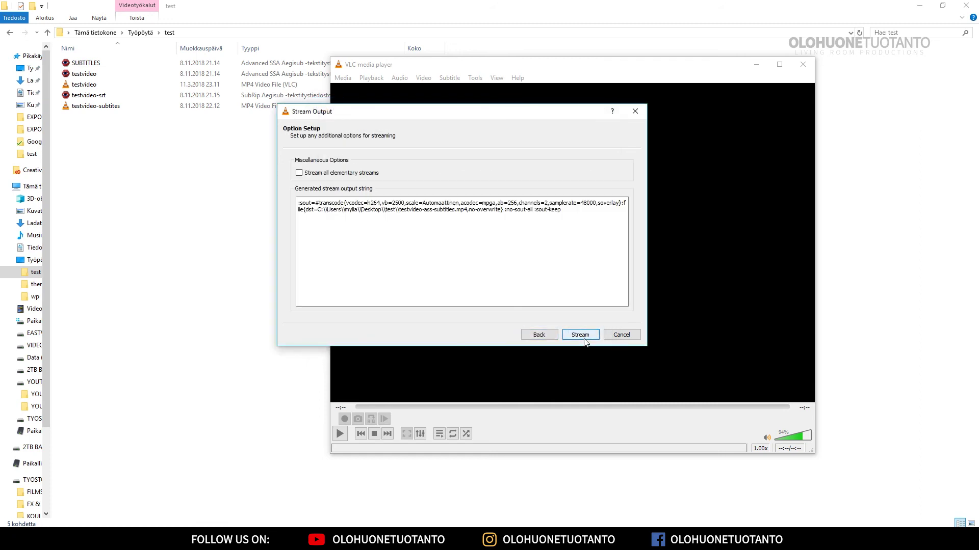
{"action": "left_click", "coordinate": [586, 336]}
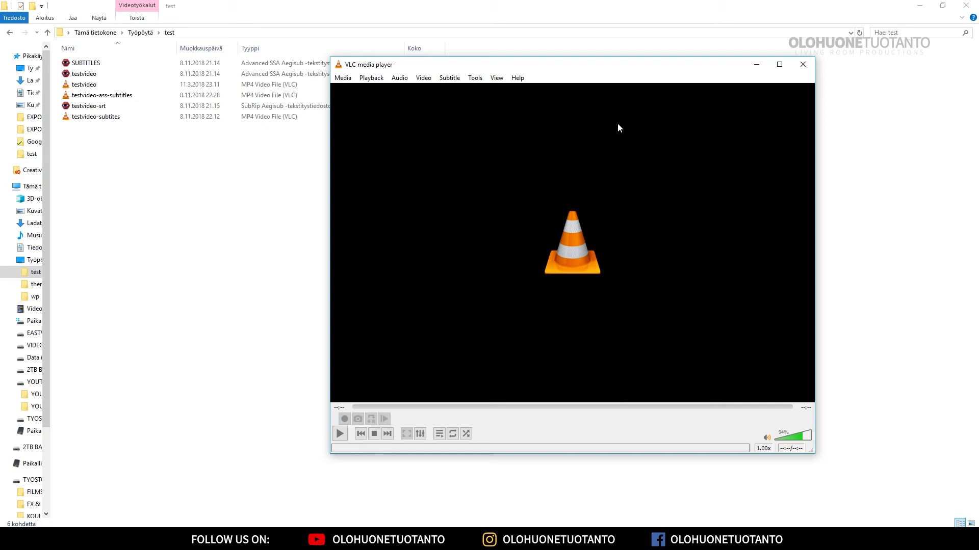
{"action": "left_click", "coordinate": [802, 64]}
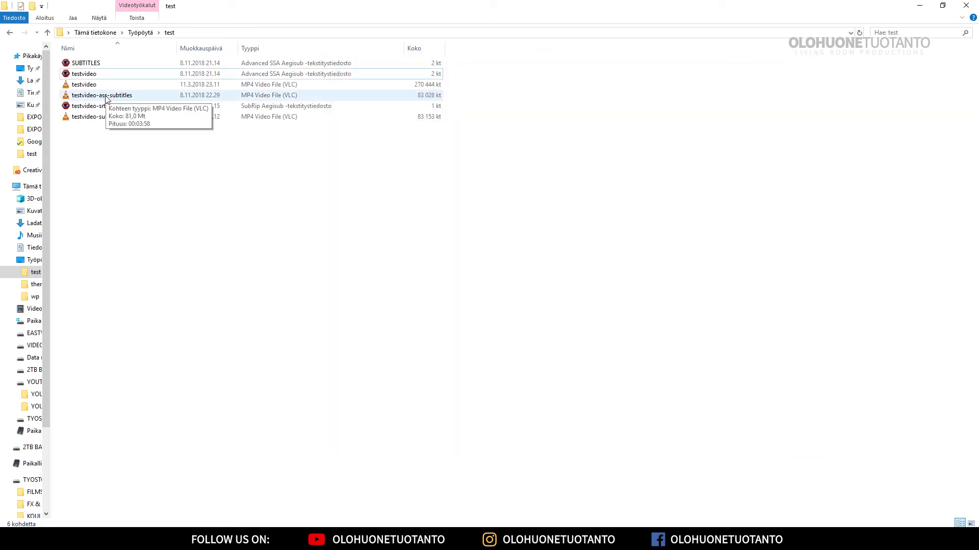
- Play testvideo-ass-subtitles at 15% volume to check the burned-in subtitles, and pause it after the subtitle rows
{"action": "double_click", "coordinate": [117, 98]}
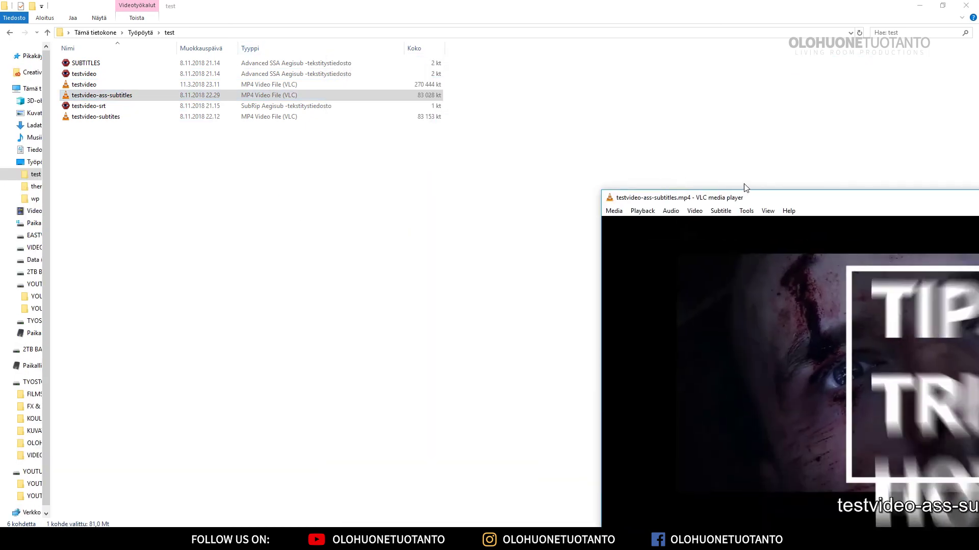
{"action": "scroll", "coordinate": [366, 342], "scroll_direction": "down", "scroll_amount": 16}
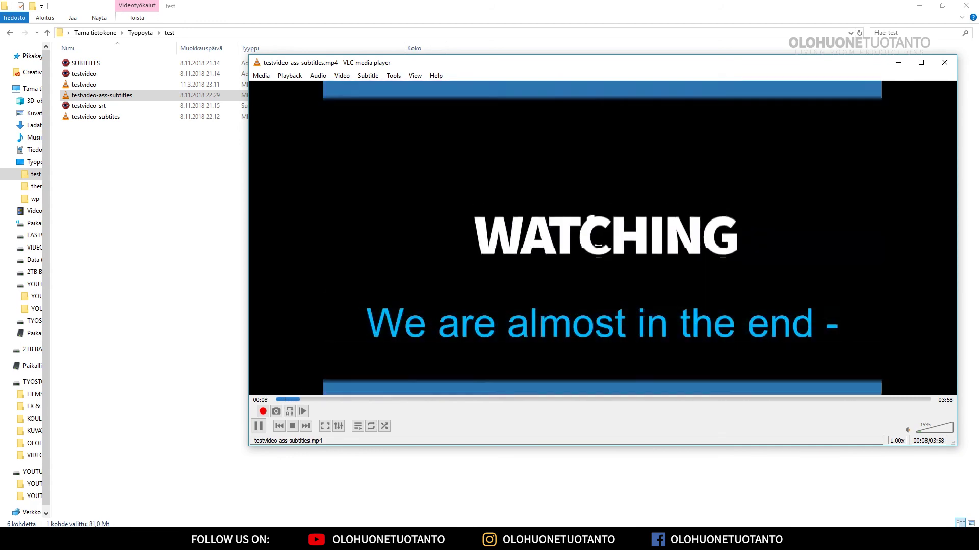
{"action": "key", "text": "space"}
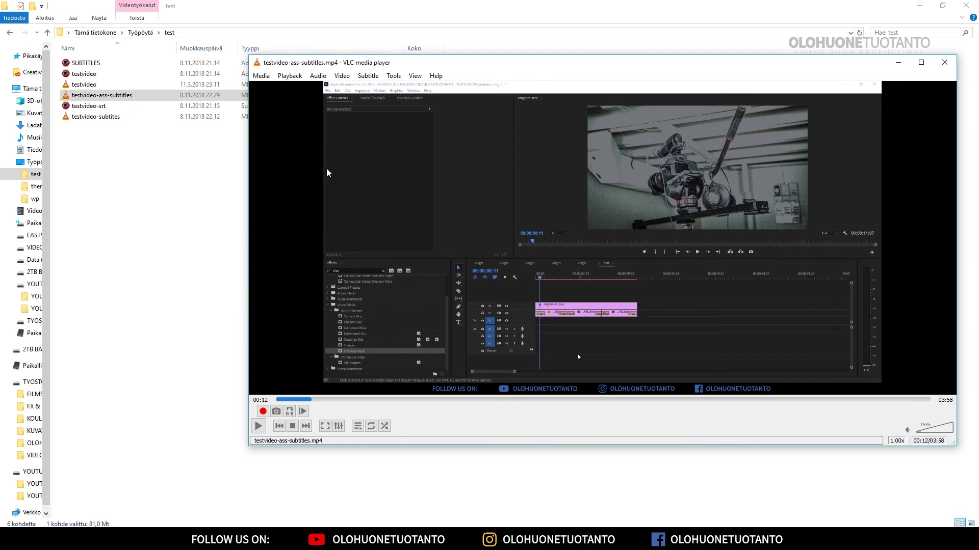
- Check whether the paused video offers a selectable subtitle track, and leave the subtitle options without changes
{"action": "right_click", "coordinate": [366, 161]}
{"action": "mouse_move", "coordinate": [411, 251]}
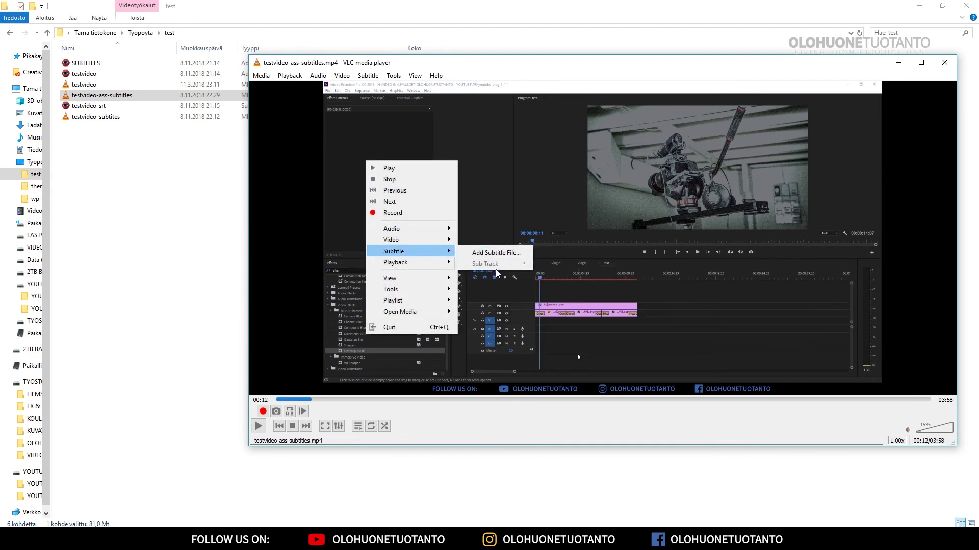
{"action": "key", "text": "Escape"}
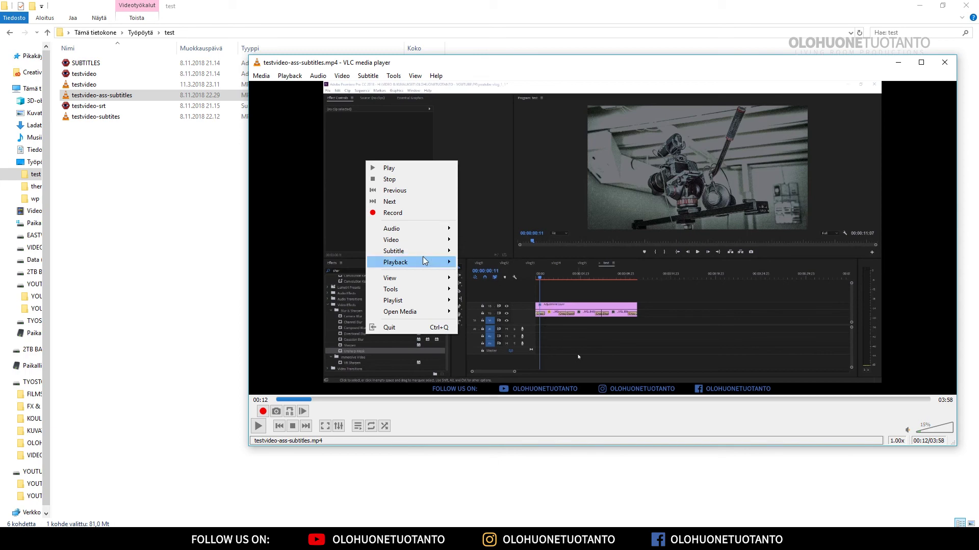
{"action": "key", "text": "Escape"}
- Resume playback in a wider, repositioned player window to review the subtitles, and quit VLC
{"action": "key", "text": "space"}
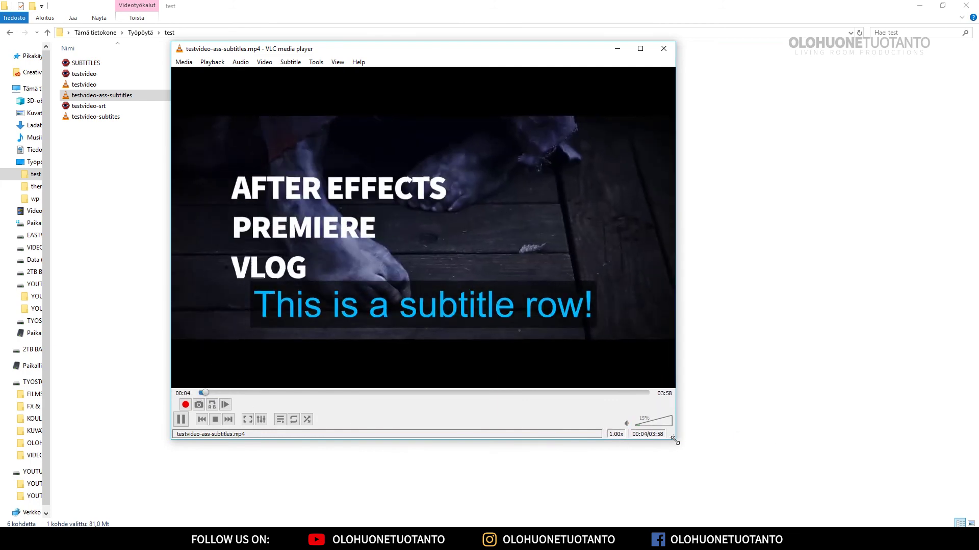
{"action": "left_click_drag", "start_coordinate": [673, 437], "coordinate": [763, 426]}
{"action": "left_click_drag", "start_coordinate": [473, 51], "coordinate": [511, 92]}
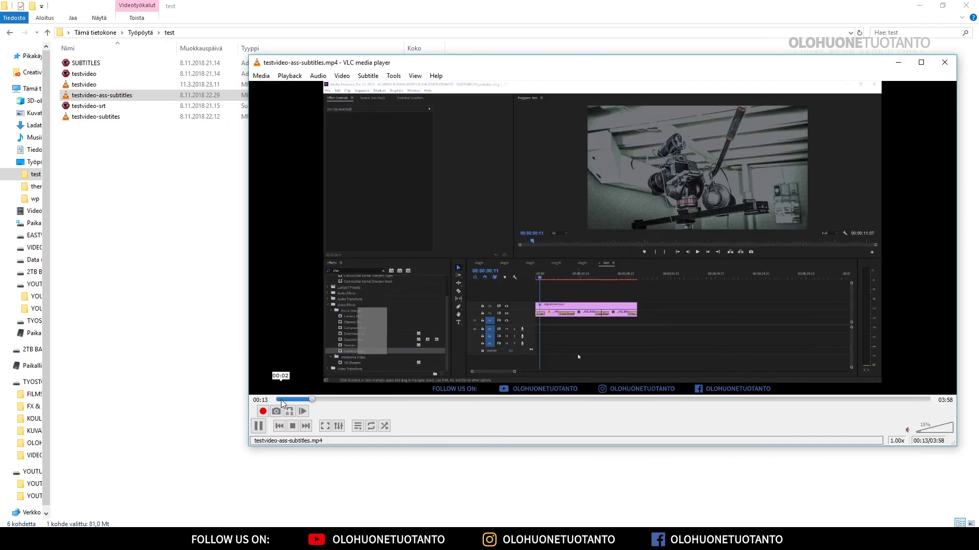
{"action": "key", "text": "ctrl+q"}
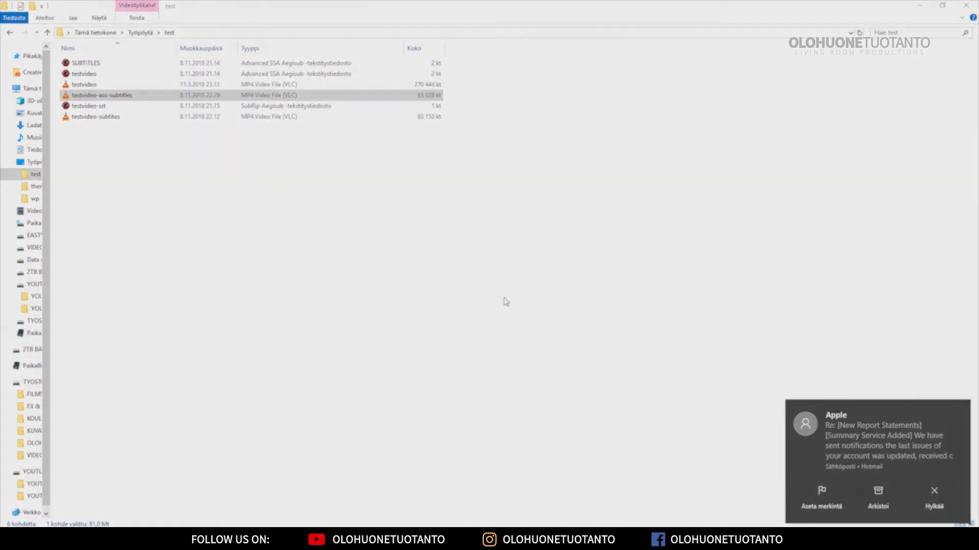